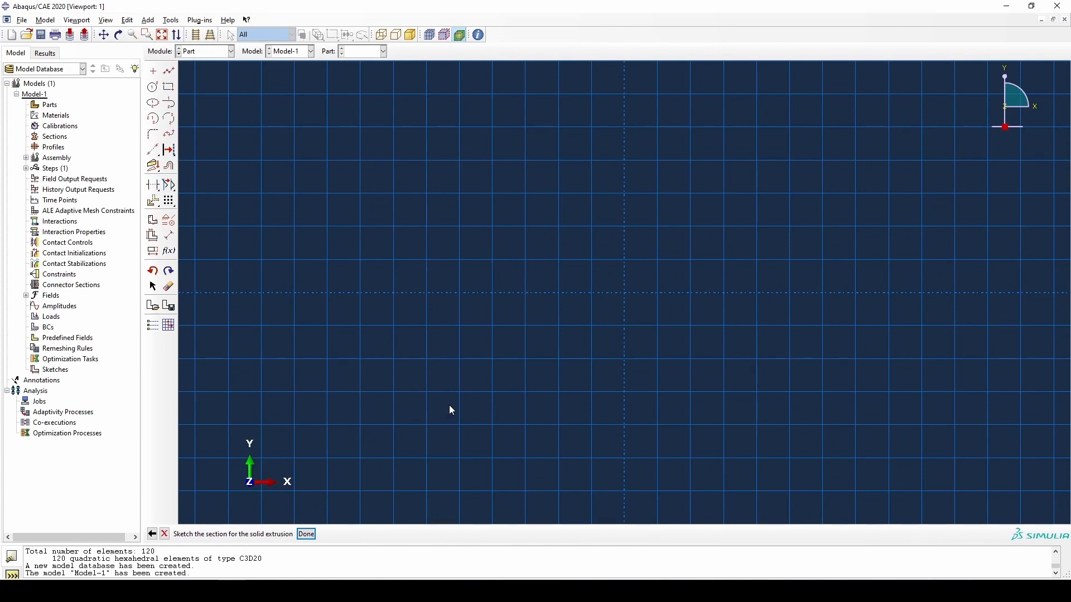
- Sketch a rectangle about 30 wide and 15 high, from the origin to the opposite corner at about -30, 15
{"action": "left_click", "coordinate": [168, 86]}
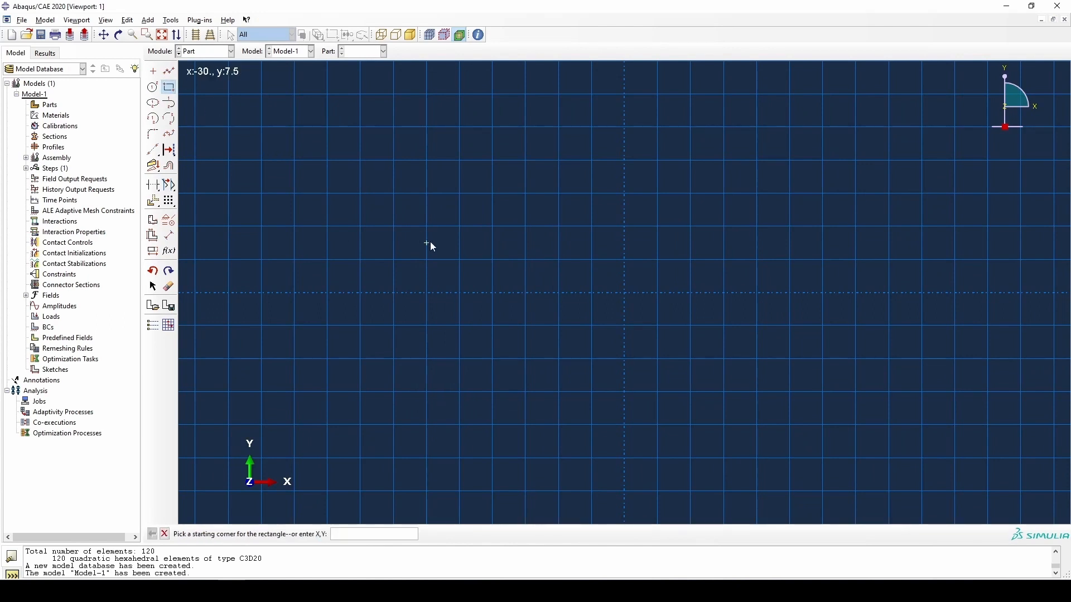
{"action": "left_click", "coordinate": [624, 293]}
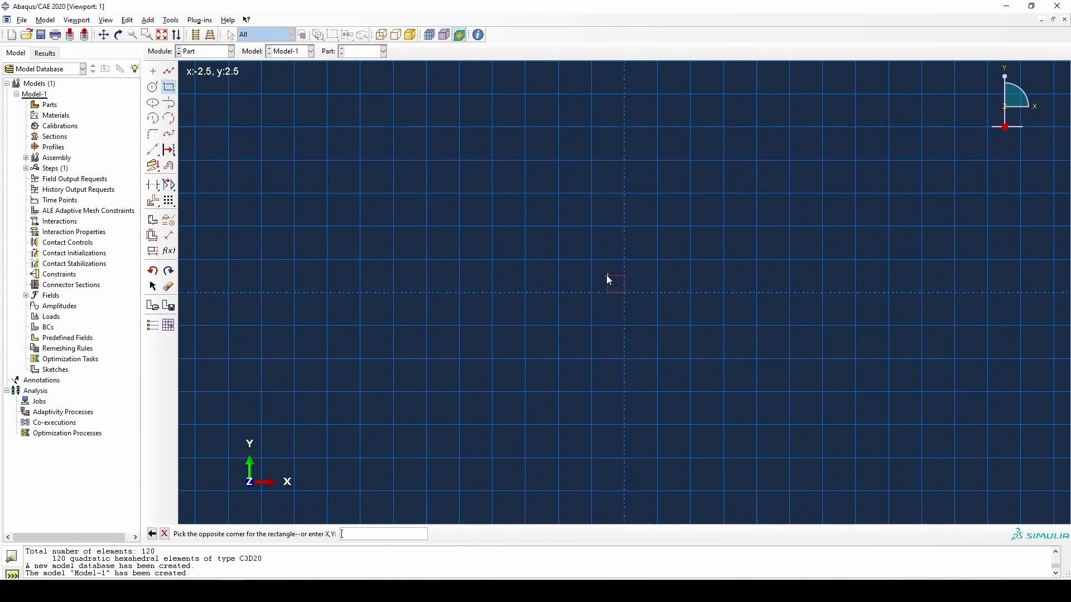
{"action": "left_click", "coordinate": [427, 195]}
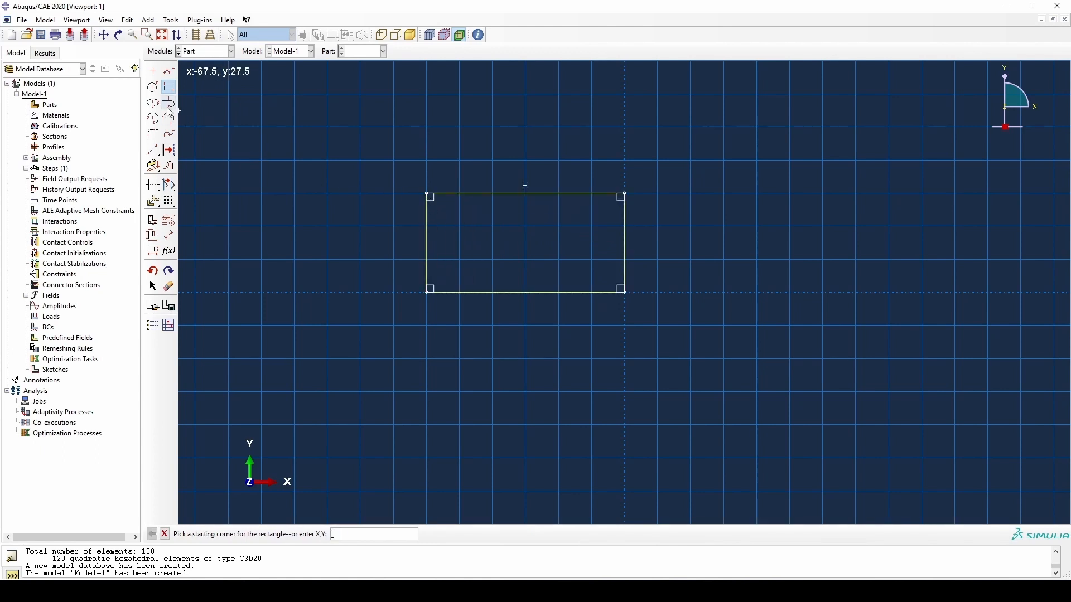
- Dimension the rectangle's lower horizontal edge and set its length to 25
{"action": "left_click", "coordinate": [169, 236]}
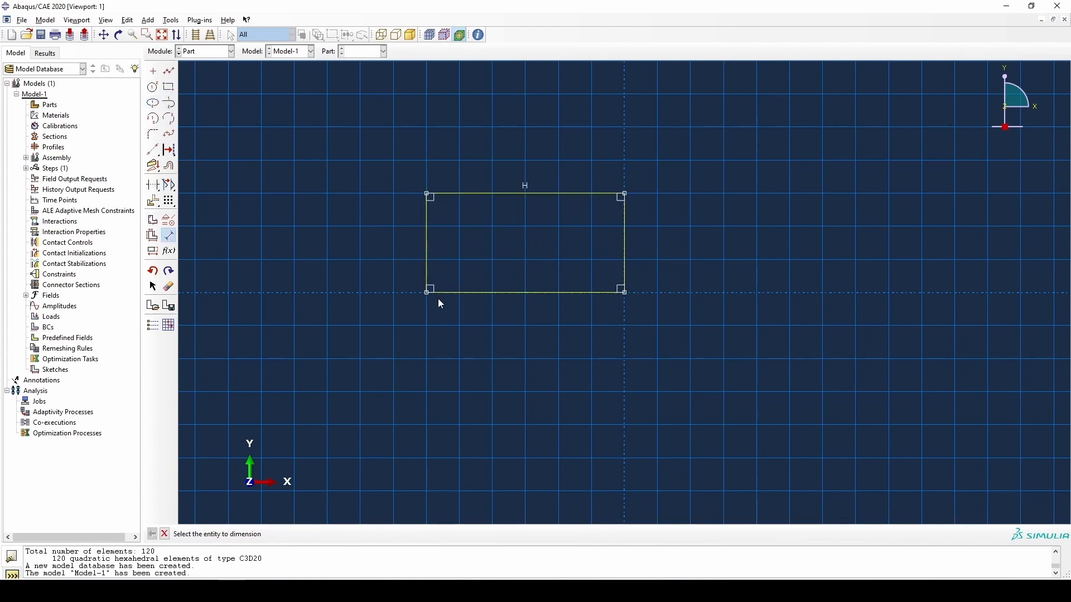
{"action": "left_click", "coordinate": [474, 293]}
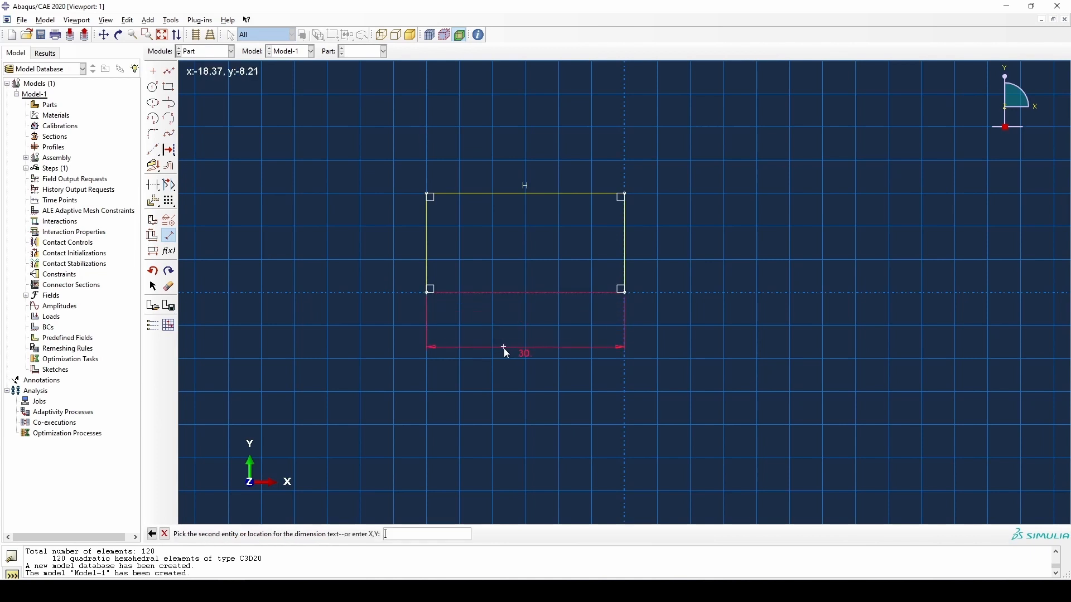
{"action": "left_click", "coordinate": [521, 376]}
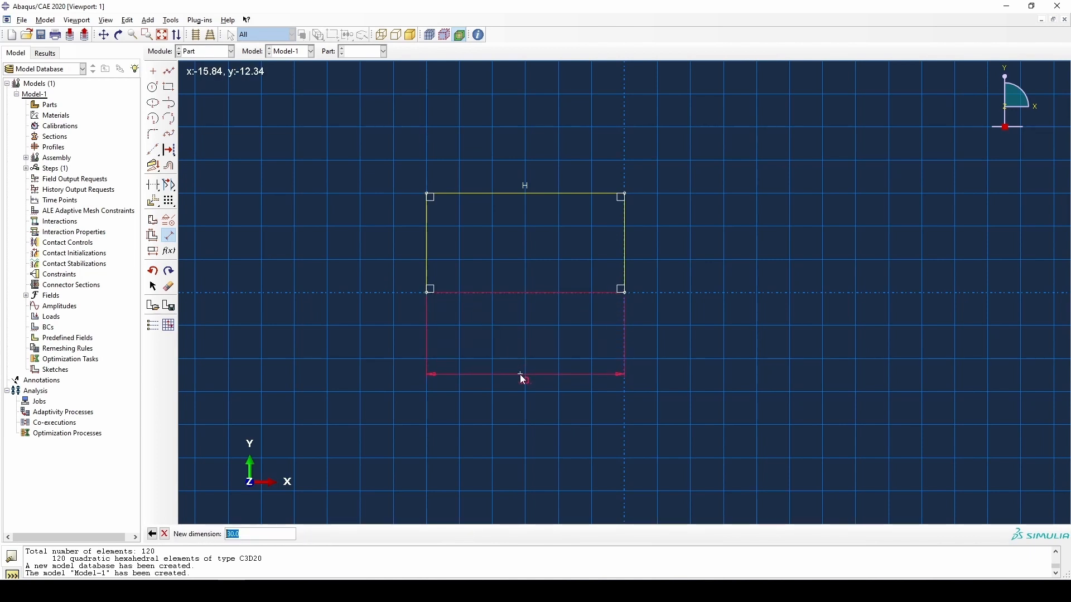
{"action": "type", "text": "25"}
{"action": "key", "text": "Return"}
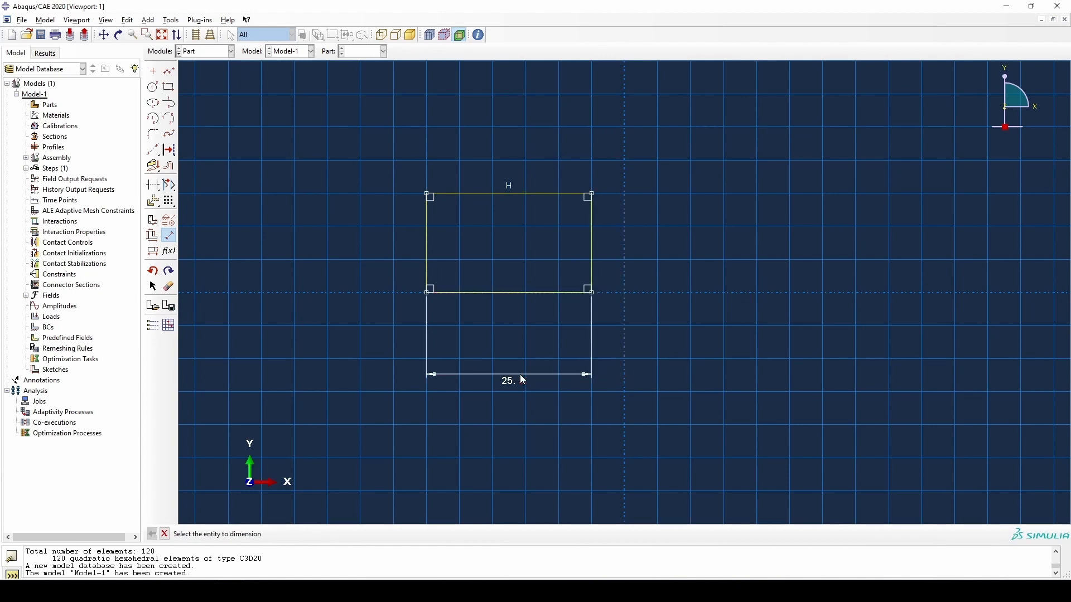
- Dimension the rectangle's left vertical edge and set its height to 20
{"action": "left_click", "coordinate": [426, 246]}
{"action": "left_click", "coordinate": [353, 247]}
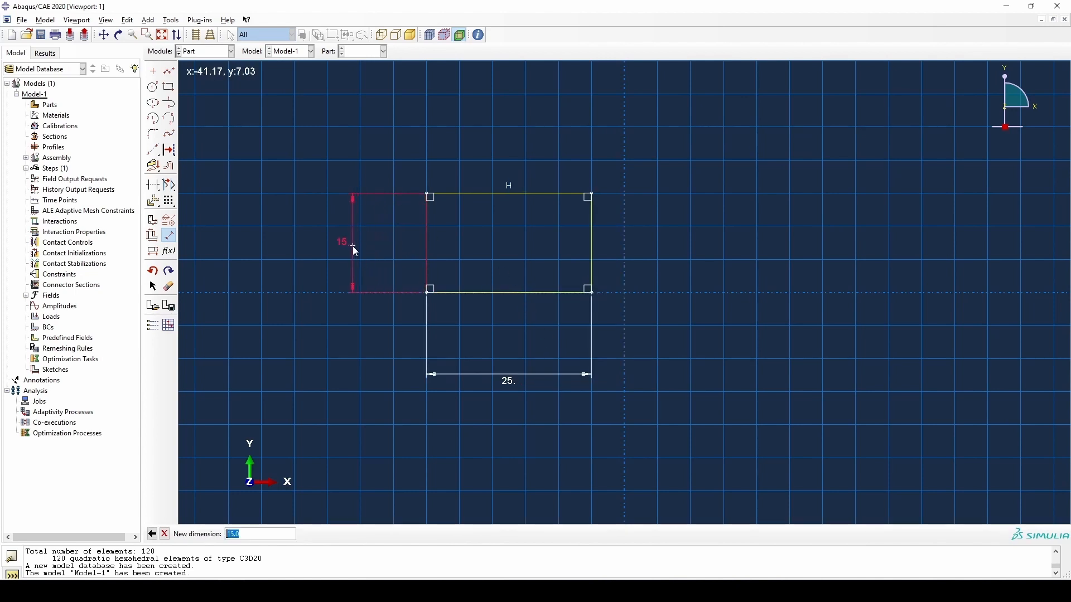
{"action": "type", "text": "20"}
{"action": "key", "text": "Return"}
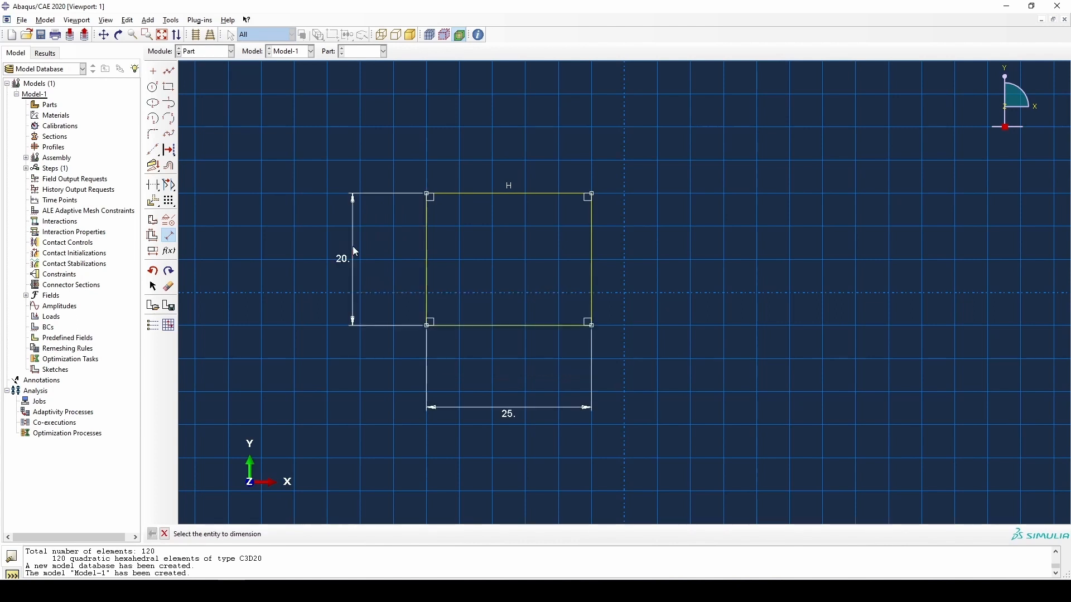
{"action": "left_click", "coordinate": [164, 534]}
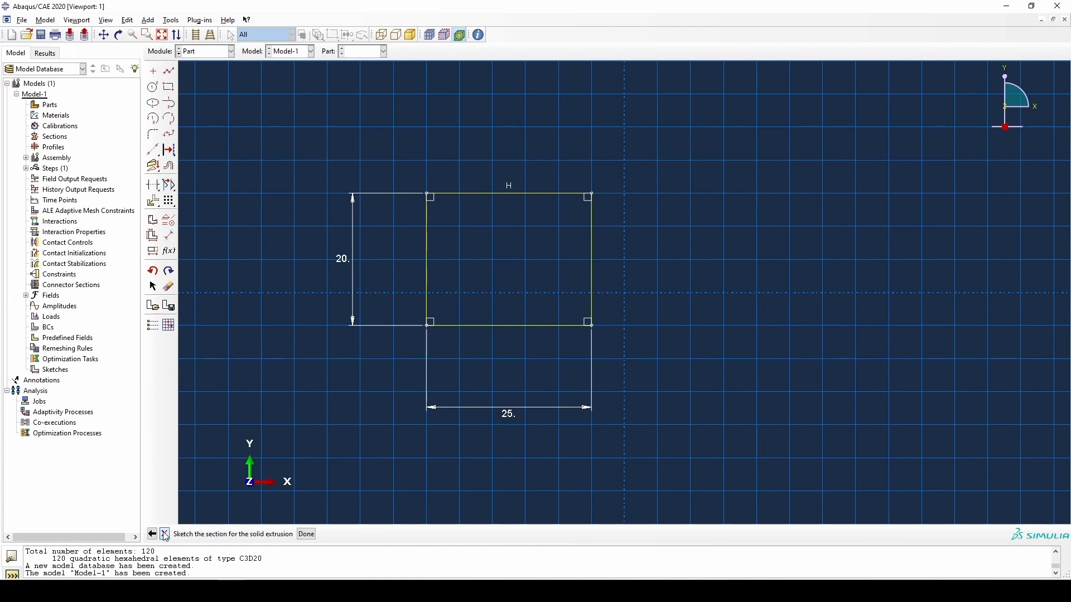
- Finish the section sketch and extrude it as a solid with a blind depth of 200
{"action": "left_click", "coordinate": [308, 534]}
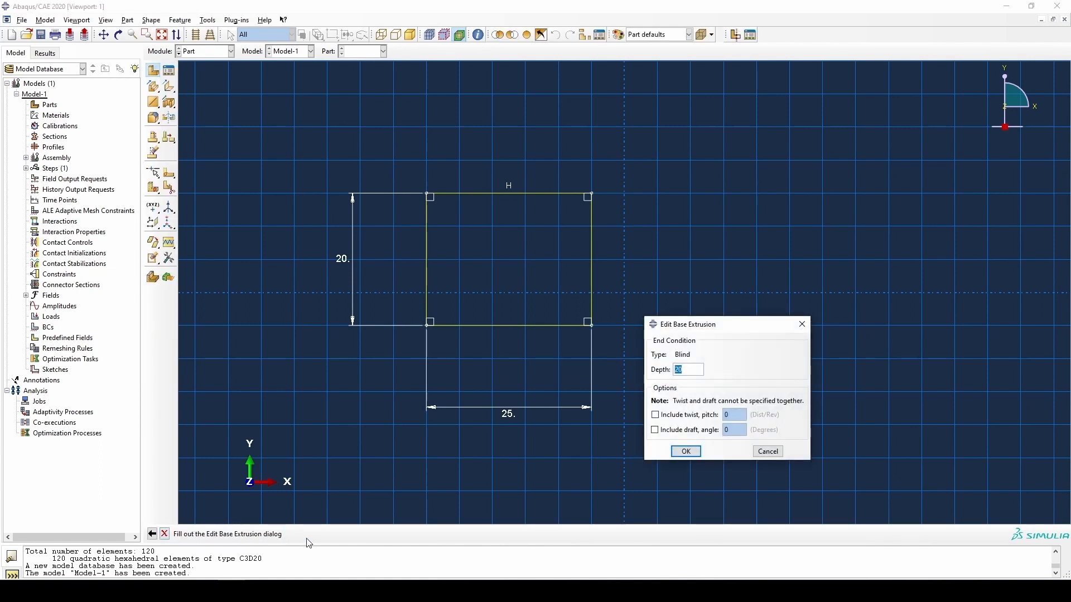
{"action": "left_click", "coordinate": [699, 370]}
{"action": "type", "text": "0"}
{"action": "left_click", "coordinate": [685, 452]}
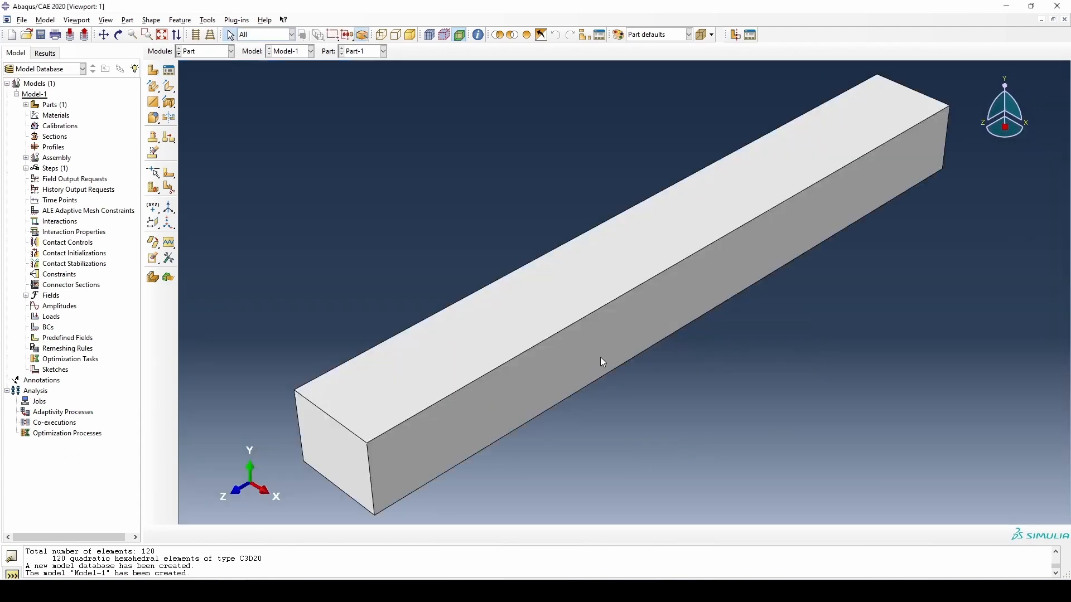
{"action": "left_click_drag", "start_coordinate": [596, 354], "coordinate": [624, 283], "text": "ctrl+alt"}
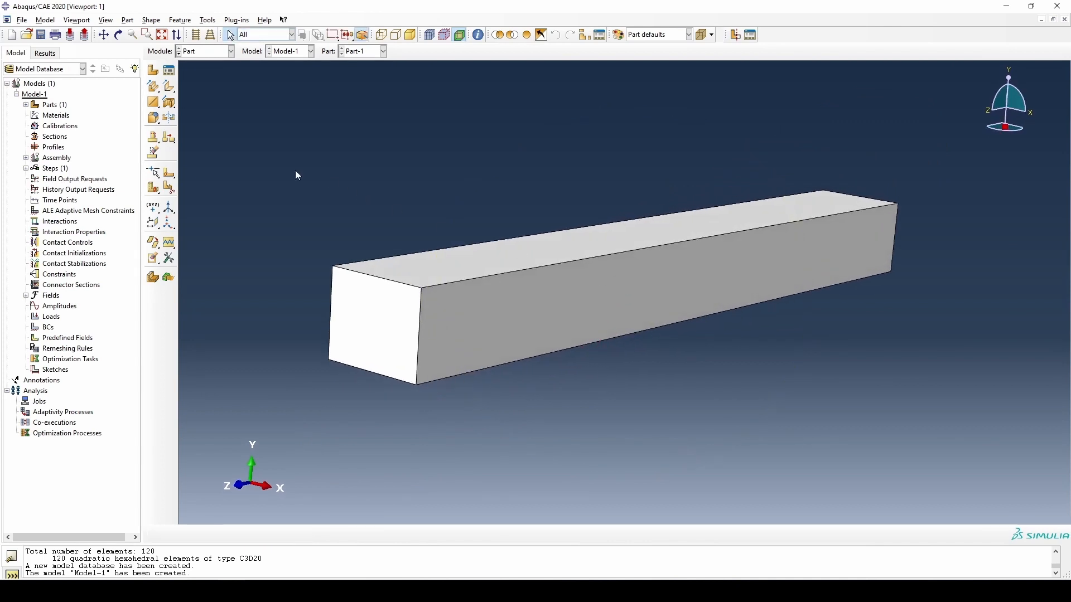
- In the Property module, create a material named Steel and add an Elastic mechanical behavior to it
{"action": "left_click", "coordinate": [229, 51]}
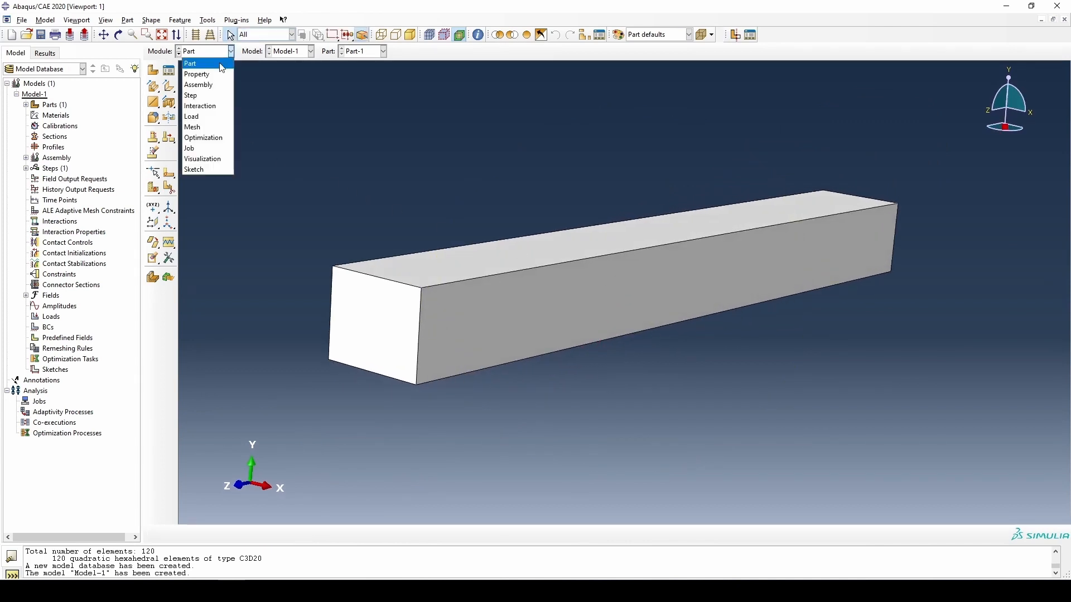
{"action": "left_click", "coordinate": [216, 79]}
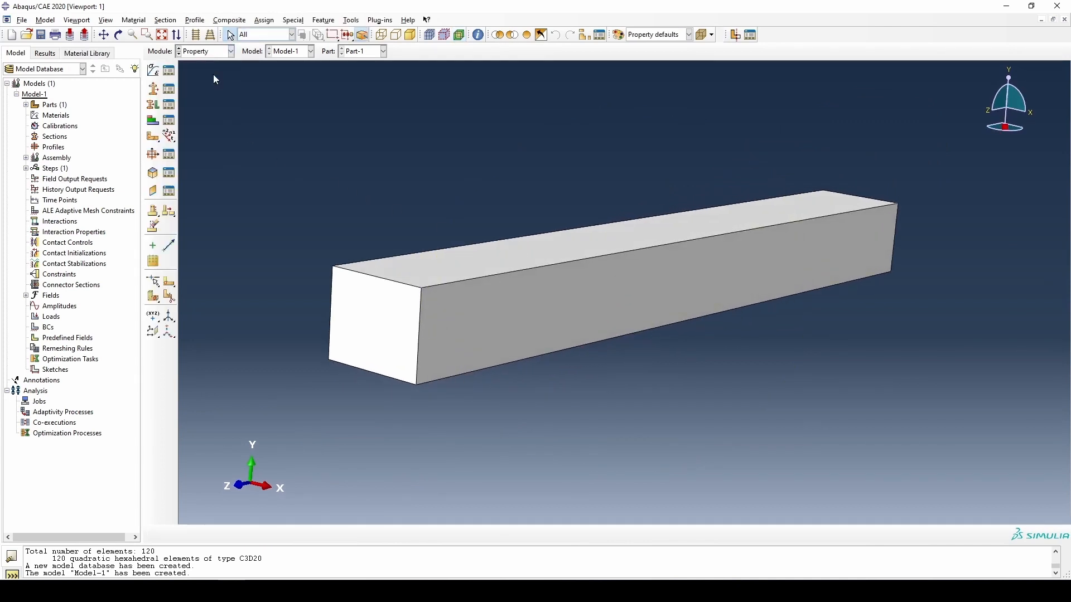
{"action": "left_click", "coordinate": [157, 73]}
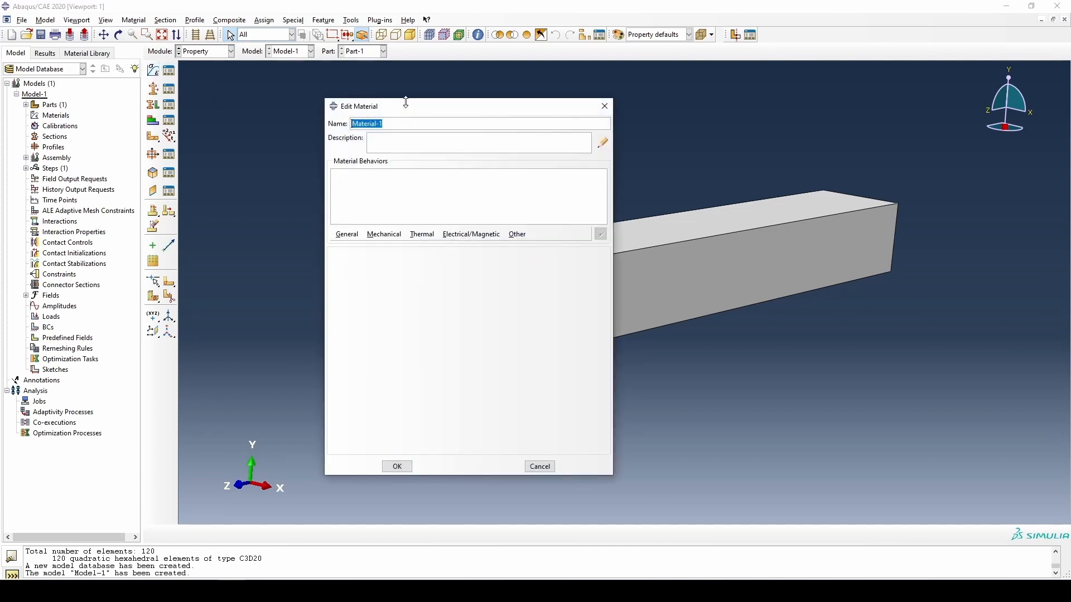
{"action": "type", "text": "Steel"}
{"action": "left_click", "coordinate": [385, 234]}
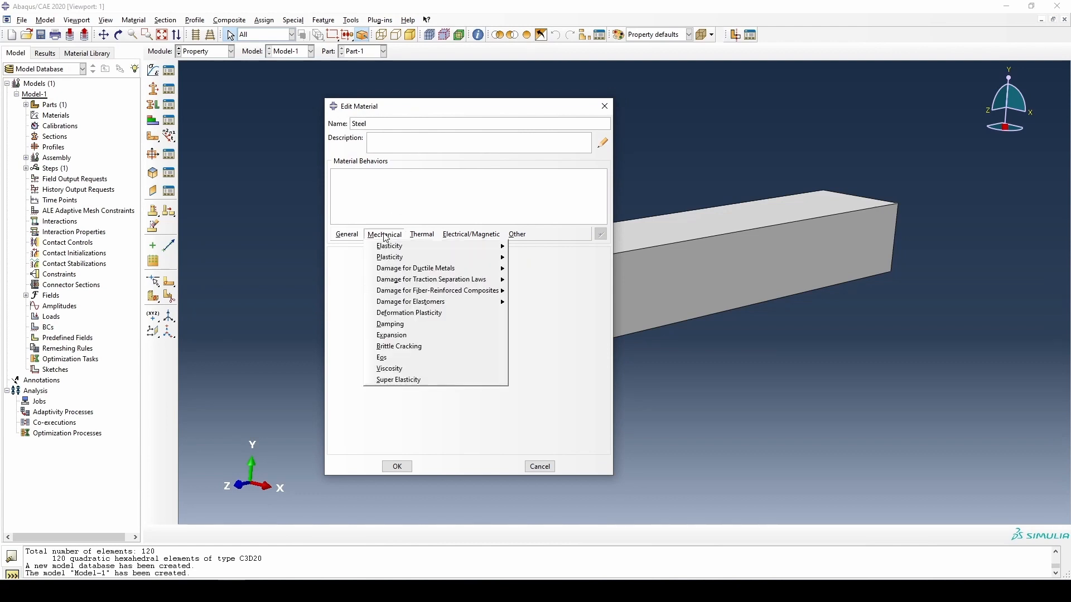
{"action": "mouse_move", "coordinate": [500, 250]}
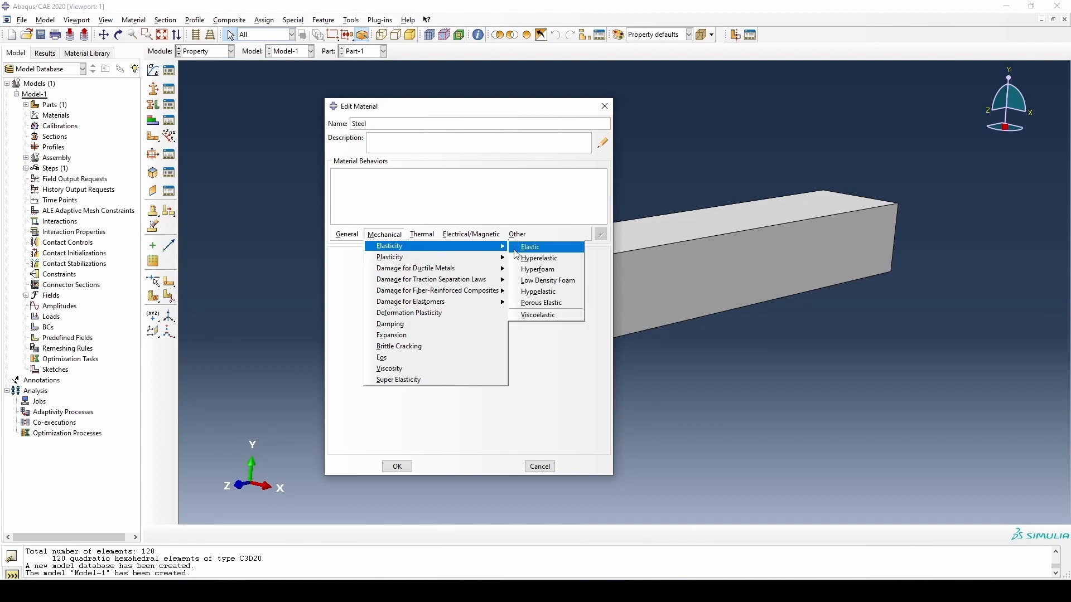
{"action": "left_click", "coordinate": [524, 250]}
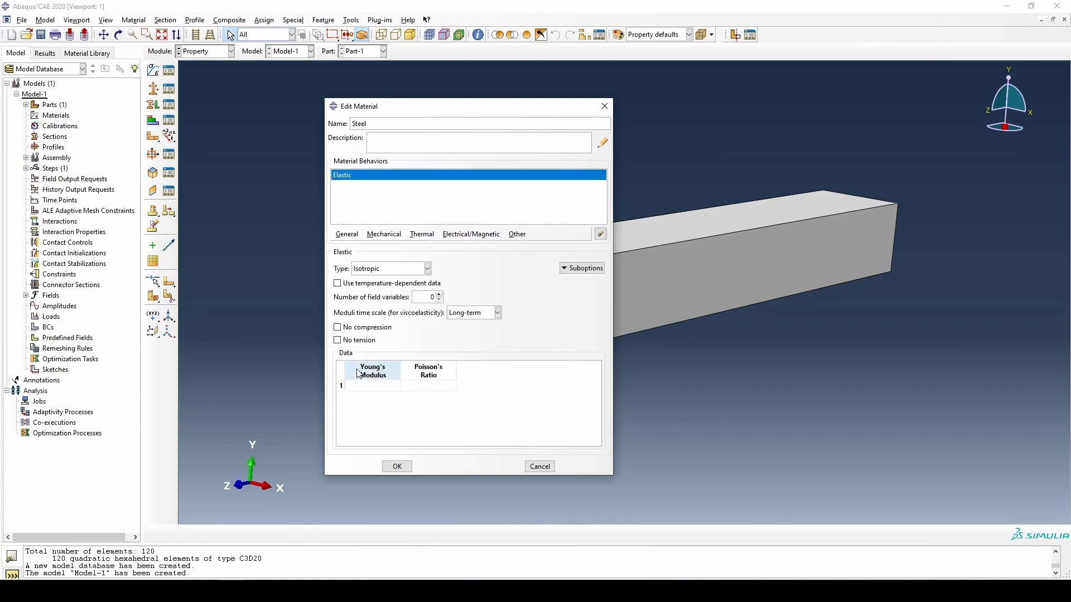
- Define the Steel material's isotropic elasticity with Young's modulus 210000 and Poisson's ratio 0.3
{"action": "left_click", "coordinate": [363, 385]}
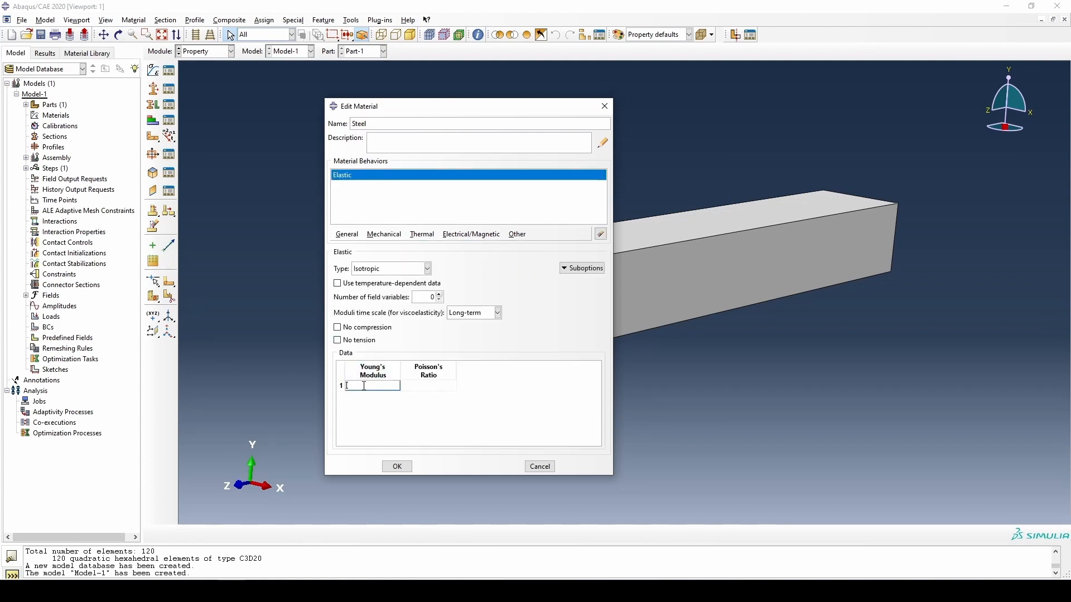
{"action": "type", "text": "210000"}
{"action": "left_click", "coordinate": [431, 385]}
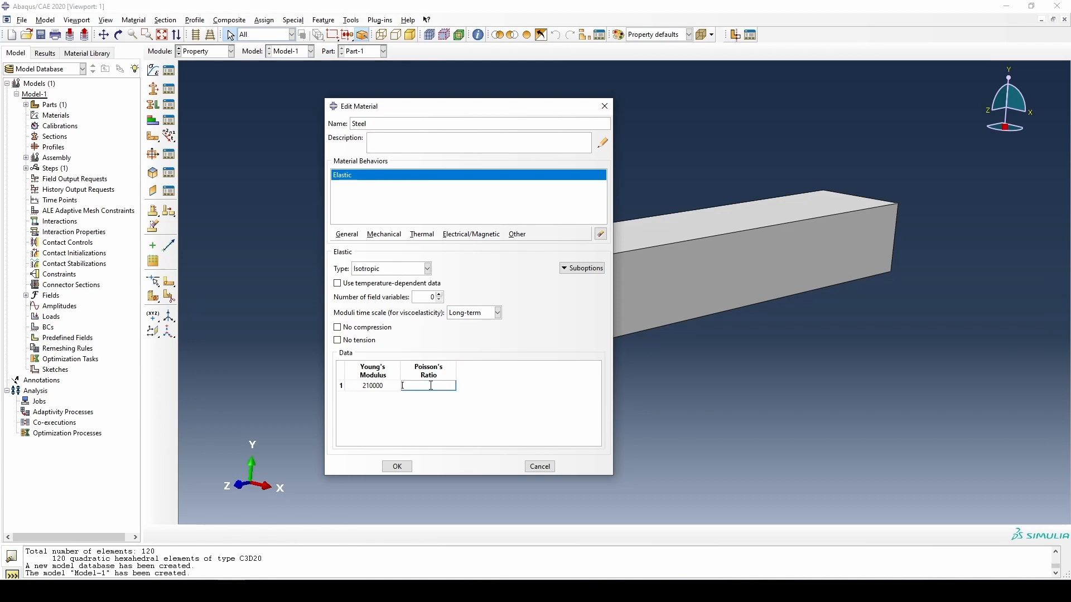
{"action": "type", "text": "0.3"}
{"action": "left_click", "coordinate": [397, 467]}
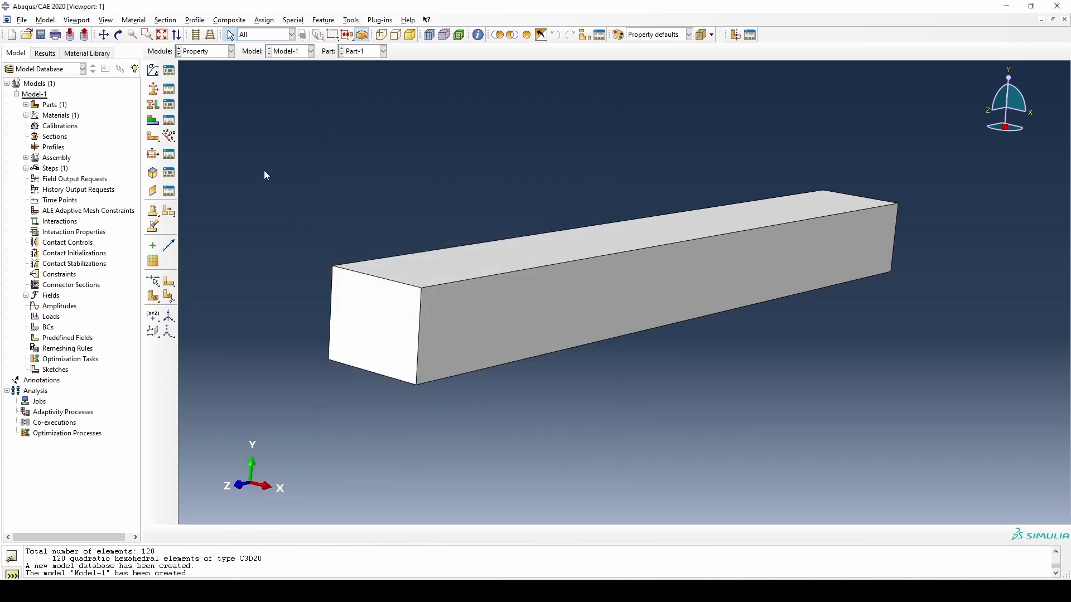
- Create a solid homogeneous section named Section-Steel that uses the Steel material
{"action": "left_click", "coordinate": [157, 94]}
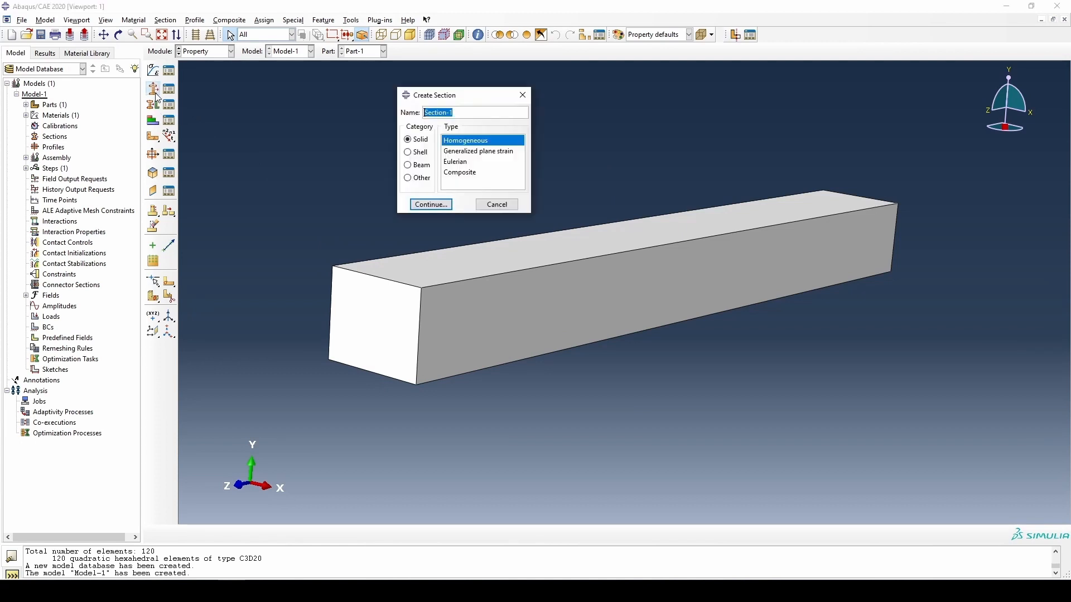
{"action": "left_click", "coordinate": [458, 113]}
{"action": "key", "text": "BackSpace"}
{"action": "type", "text": "Steel"}
{"action": "left_click", "coordinate": [446, 208]}
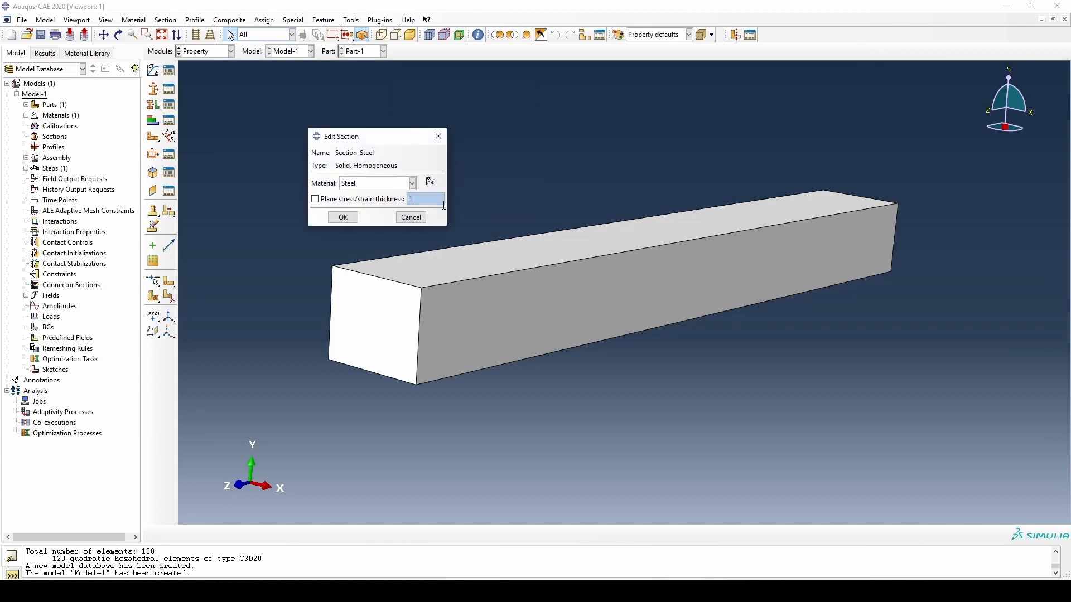
{"action": "left_click", "coordinate": [343, 217]}
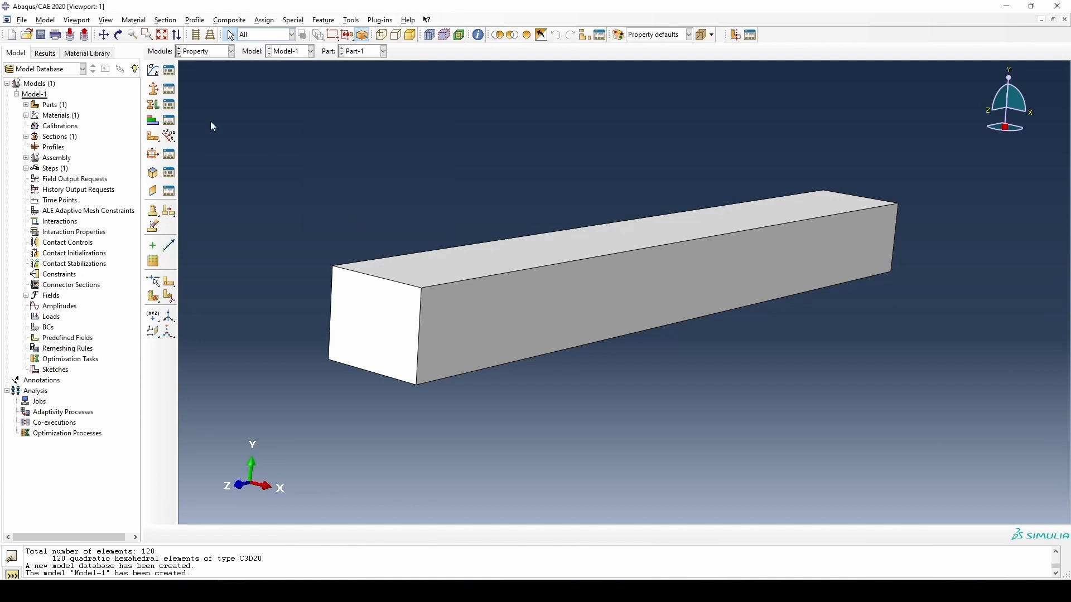
- Assign Section-Steel to the whole beam, creating the region set Set-1
{"action": "left_click", "coordinate": [154, 105]}
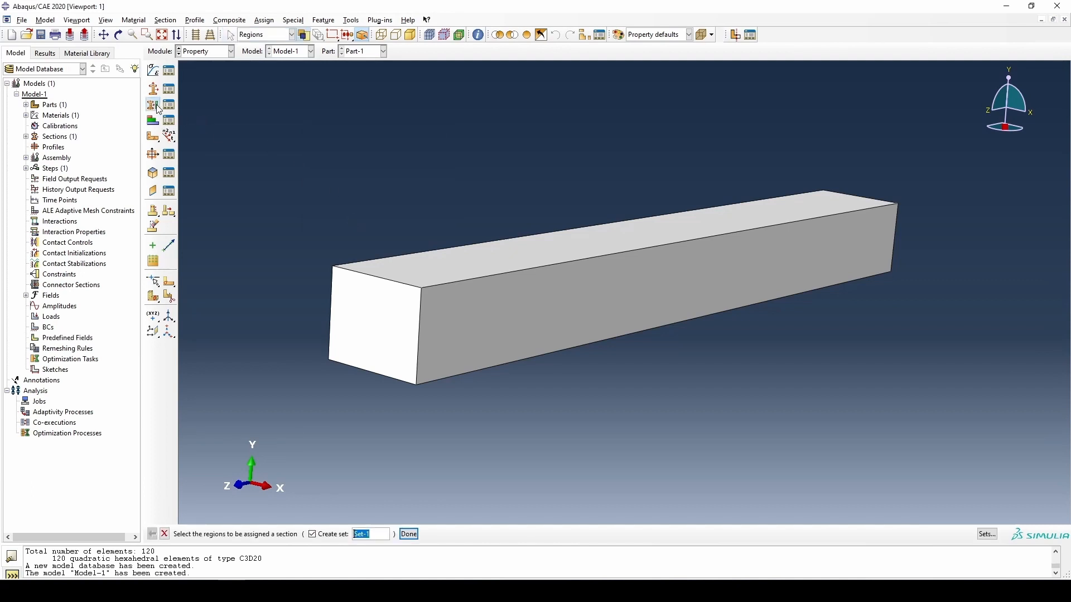
{"action": "left_click", "coordinate": [525, 269]}
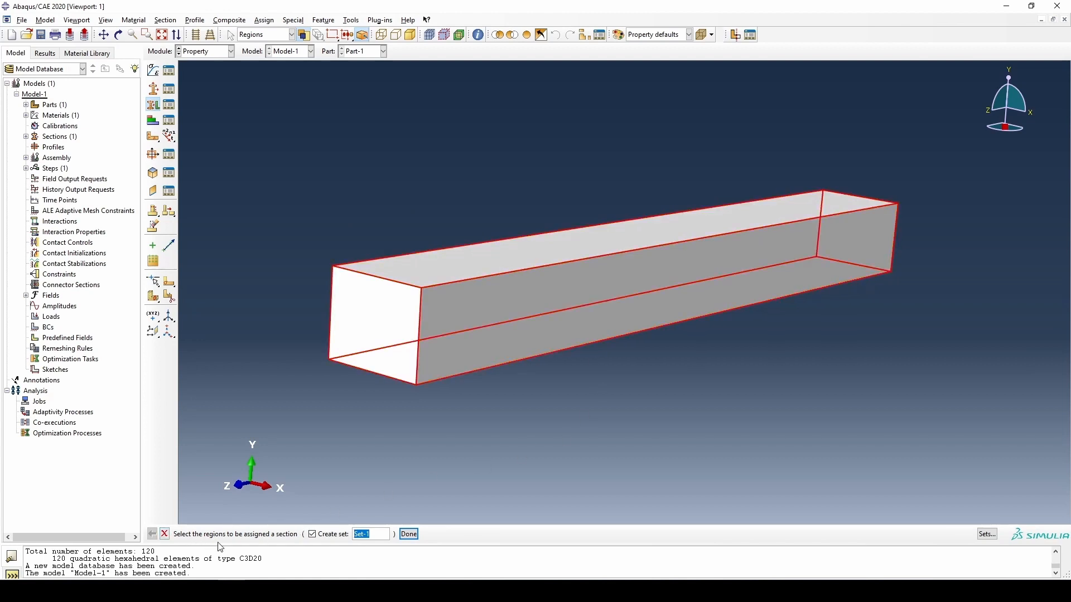
{"action": "left_click", "coordinate": [418, 536]}
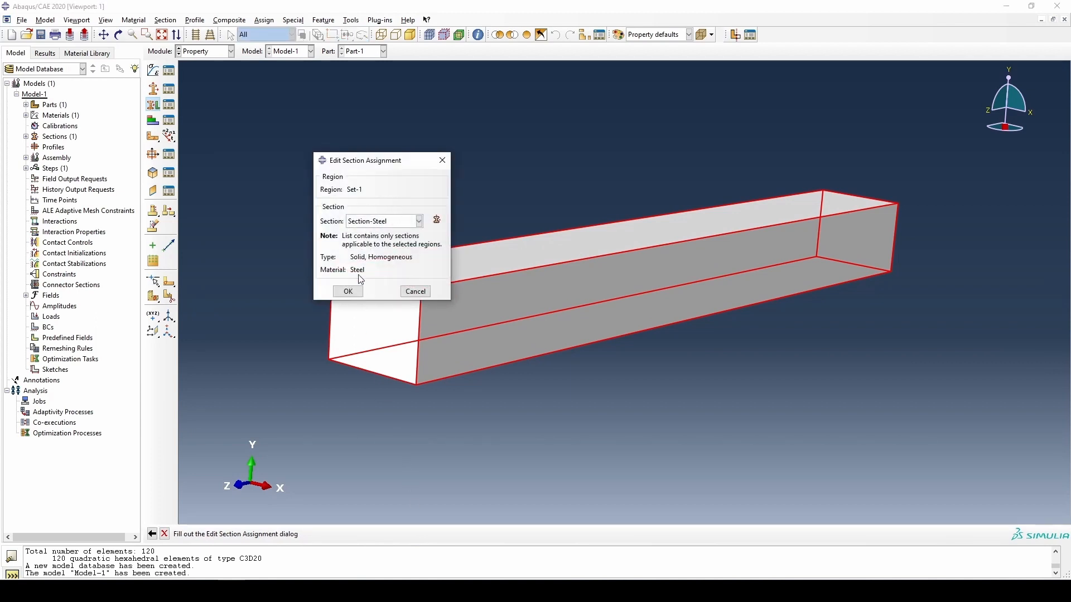
{"action": "left_click", "coordinate": [356, 294]}
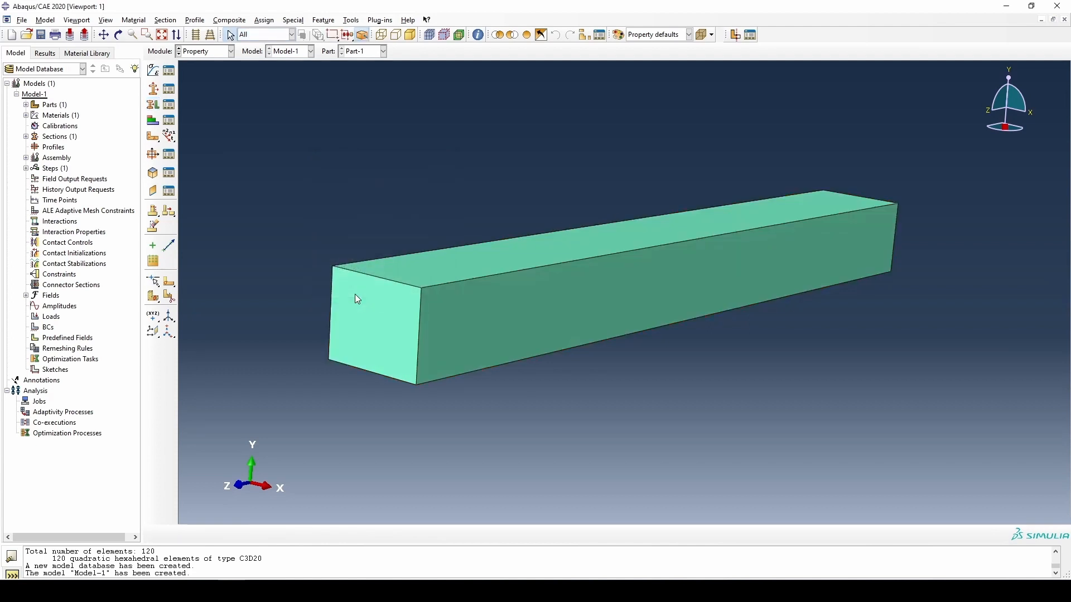
- In the Assembly module, create a dependent instance of Part-1
{"action": "left_click", "coordinate": [203, 51]}
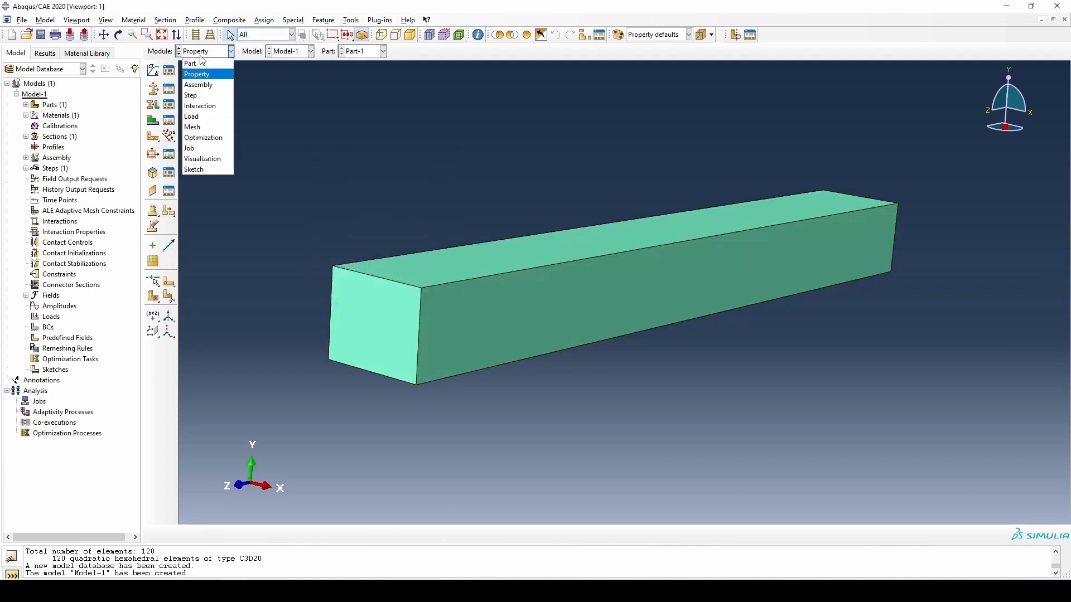
{"action": "left_click", "coordinate": [201, 84]}
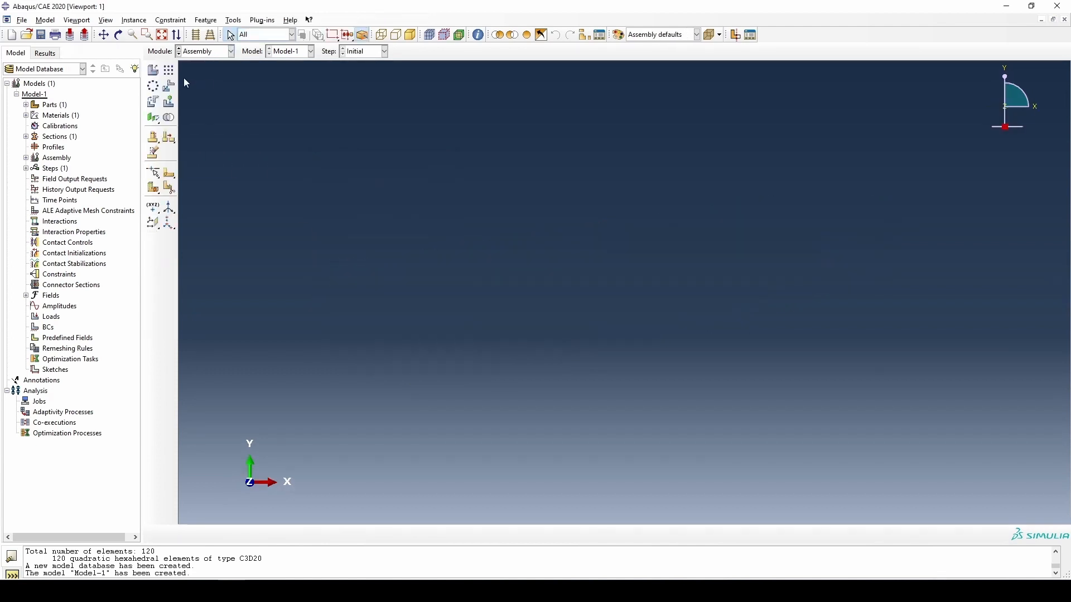
{"action": "left_click", "coordinate": [153, 70]}
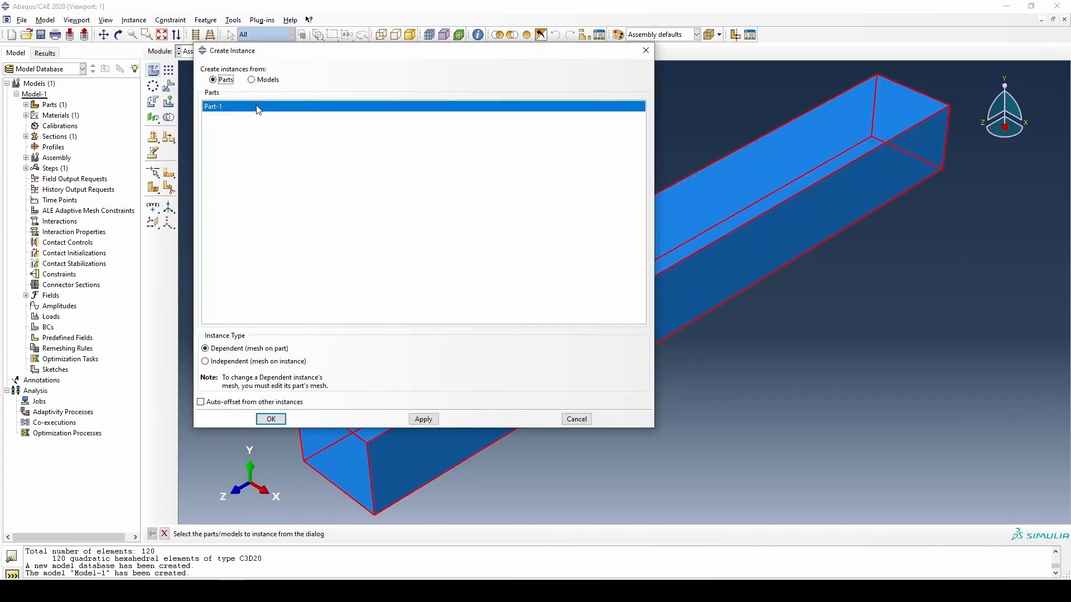
{"action": "left_click", "coordinate": [272, 419]}
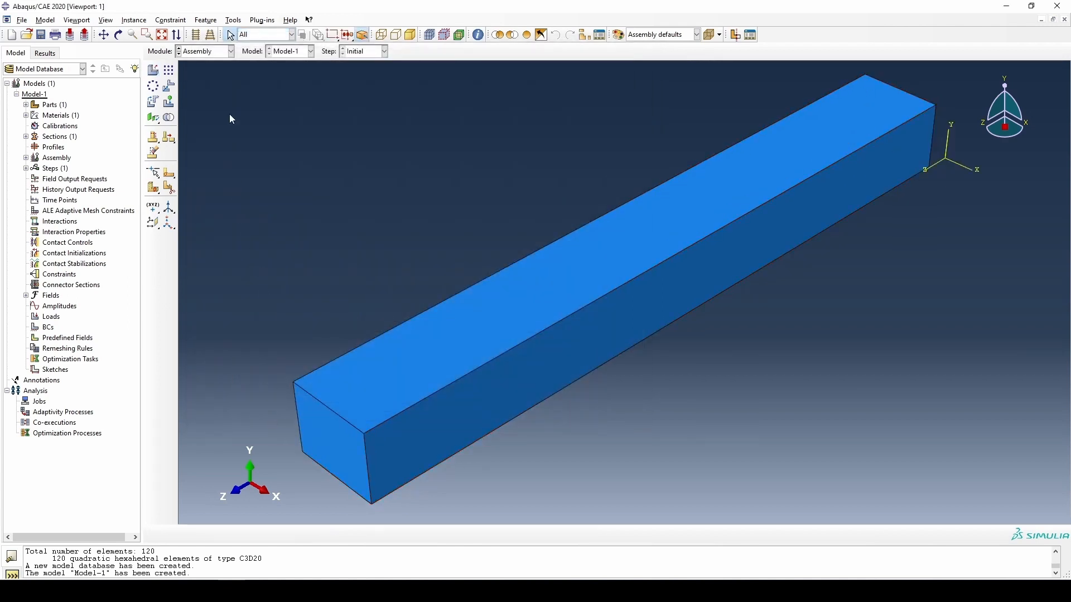
- In the Step module, create a Static, General step after Initial with the default settings
{"action": "left_click", "coordinate": [220, 52]}
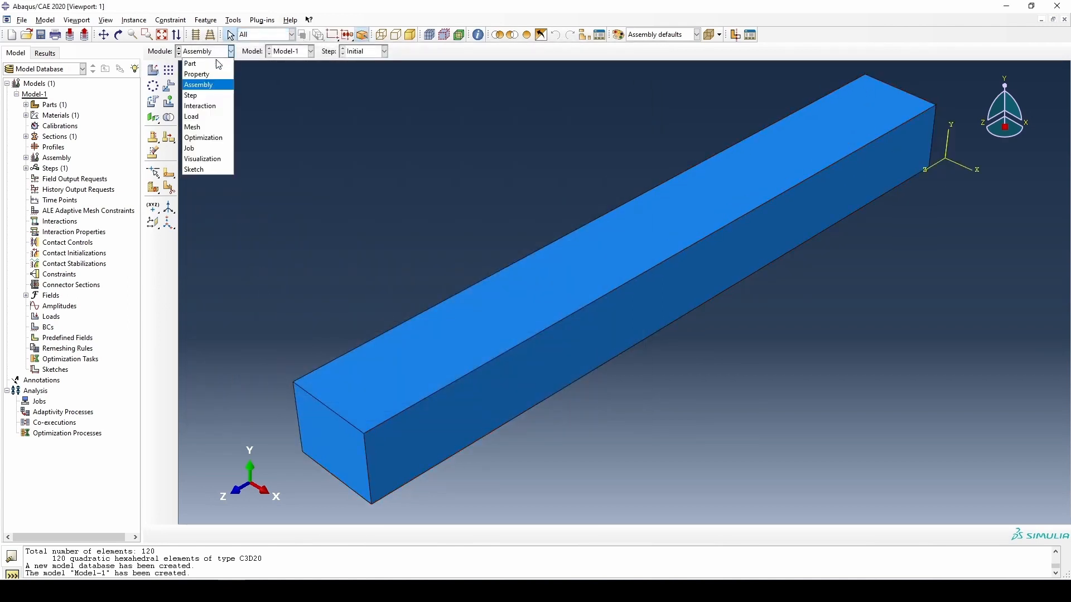
{"action": "left_click", "coordinate": [212, 96]}
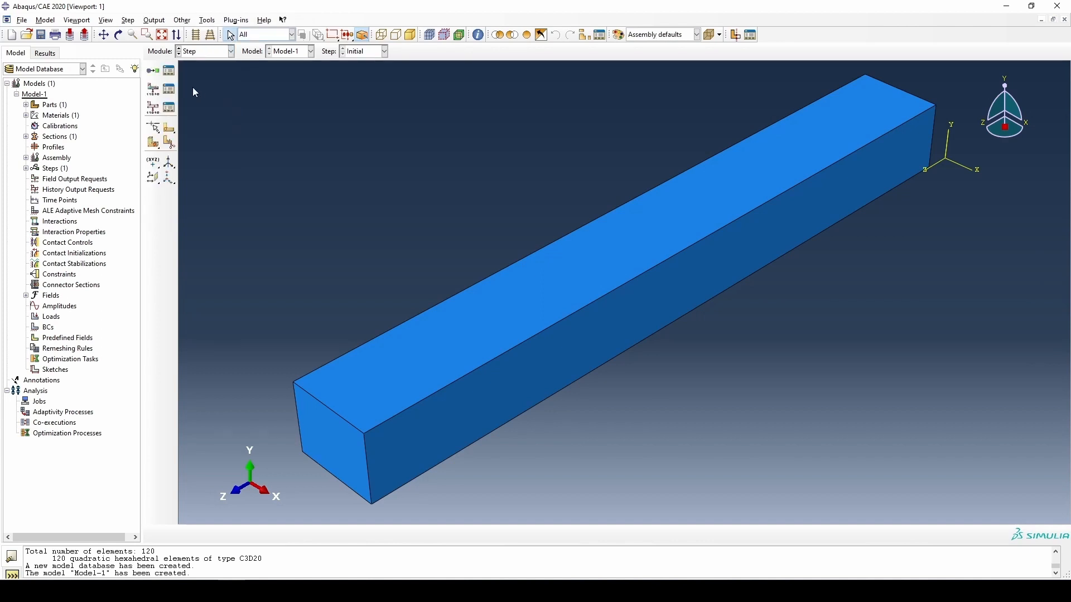
{"action": "left_click", "coordinate": [152, 71]}
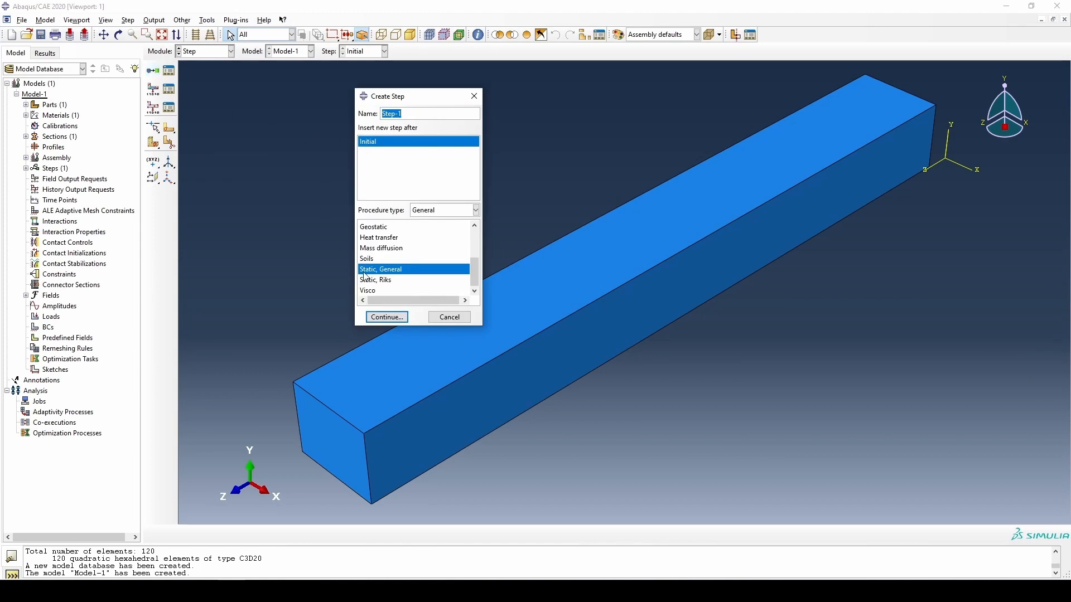
{"action": "left_click", "coordinate": [385, 318]}
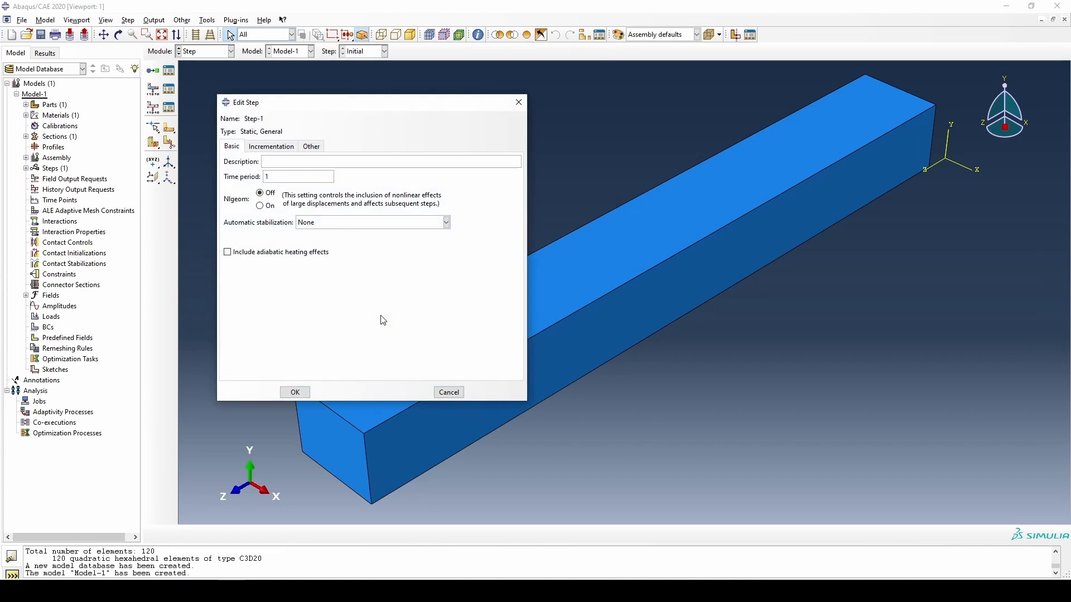
{"action": "left_click", "coordinate": [295, 393]}
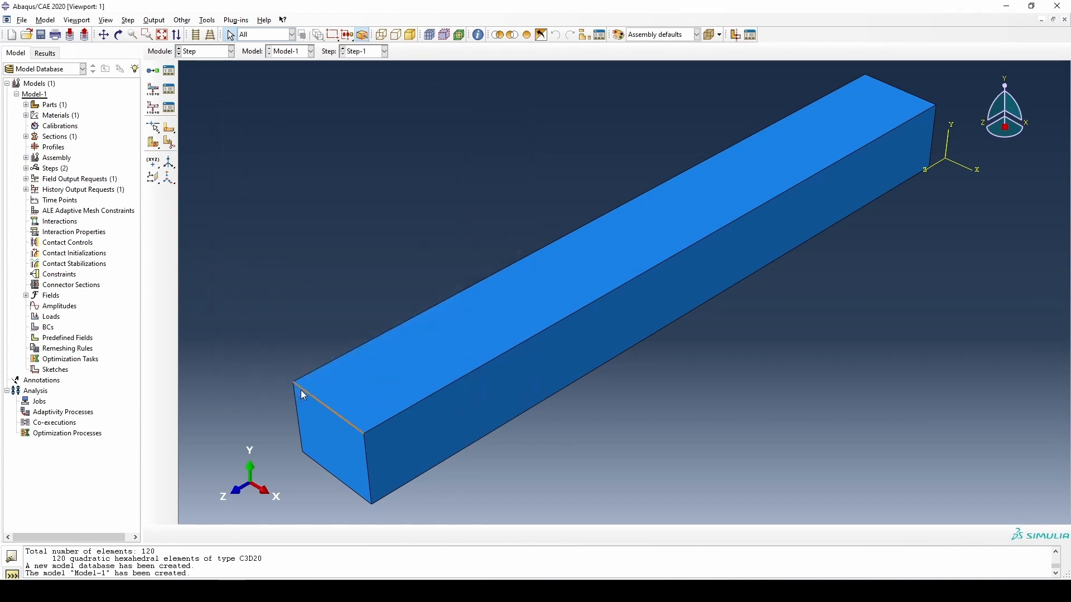
- In the Load module, create an Encastre boundary condition in the Initial step on the beam's end face at the +Z end
{"action": "left_click", "coordinate": [227, 51]}
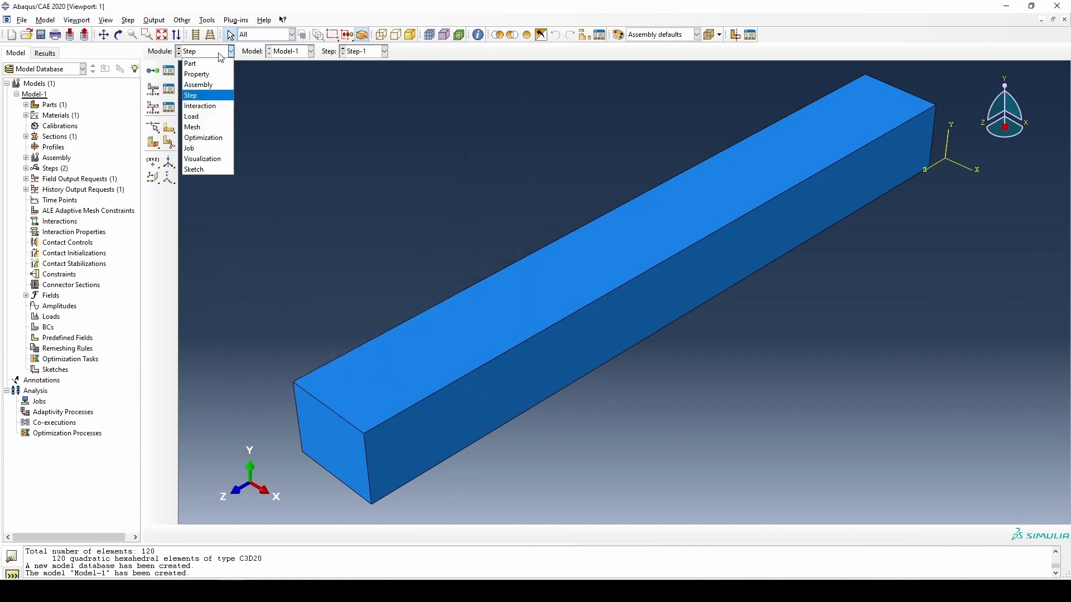
{"action": "left_click", "coordinate": [226, 116]}
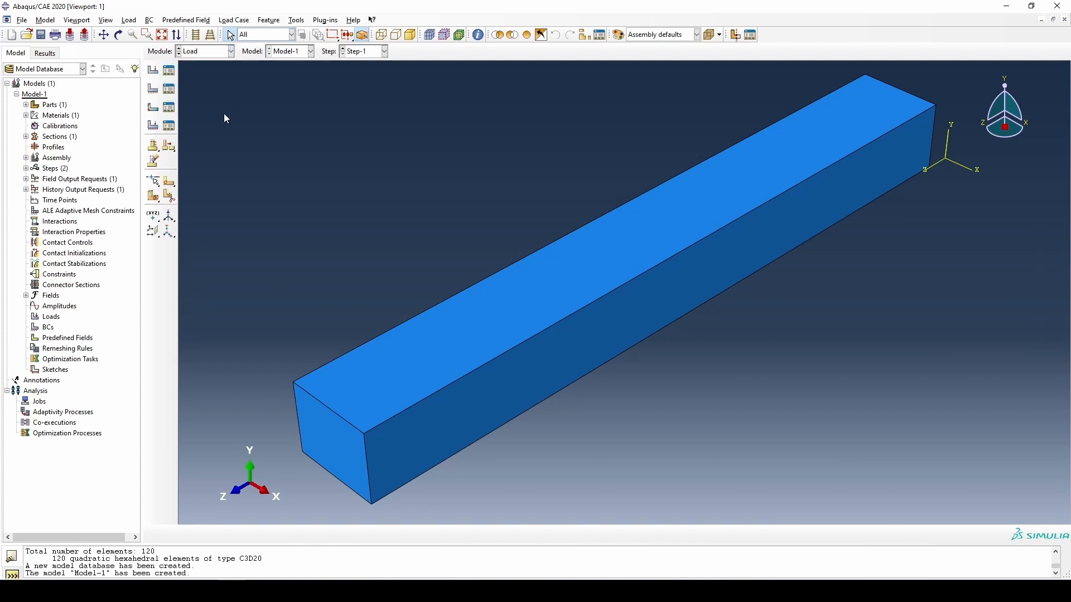
{"action": "left_click", "coordinate": [157, 93]}
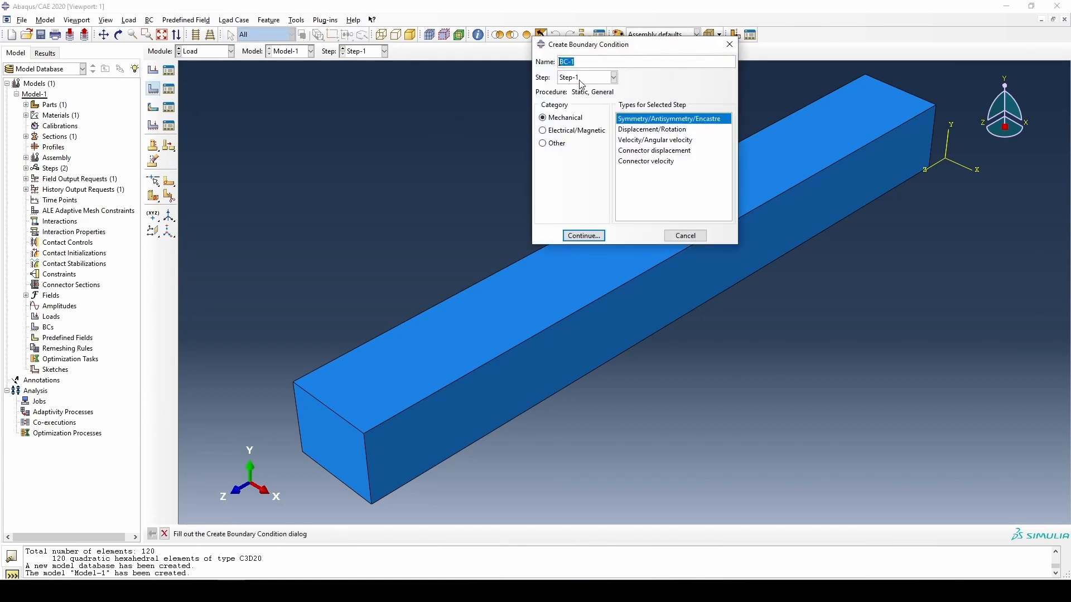
{"action": "left_click", "coordinate": [581, 84]}
{"action": "left_click", "coordinate": [581, 95]}
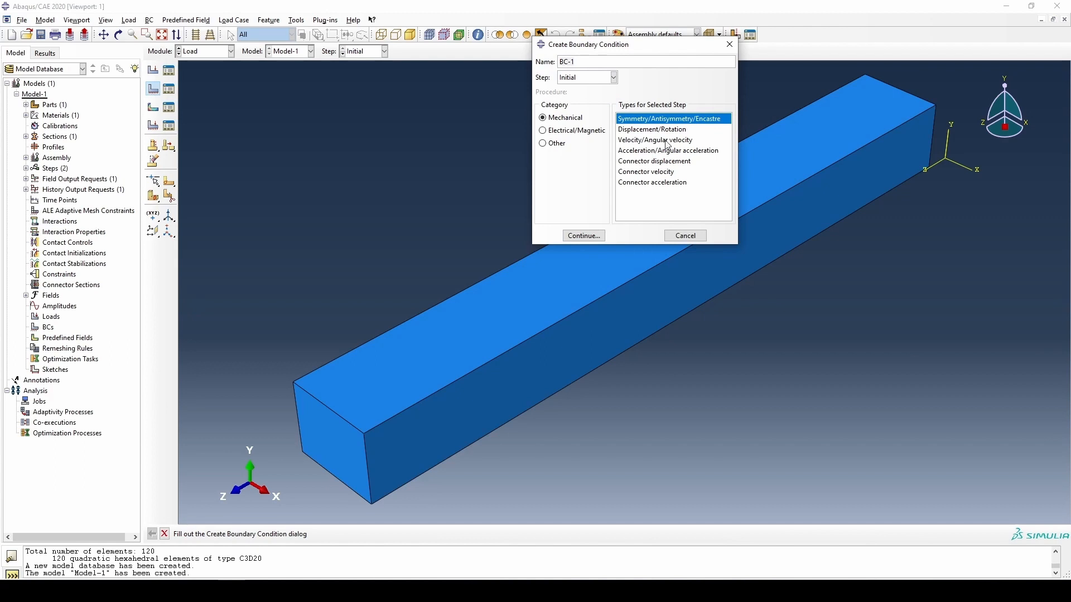
{"action": "left_click", "coordinate": [583, 239]}
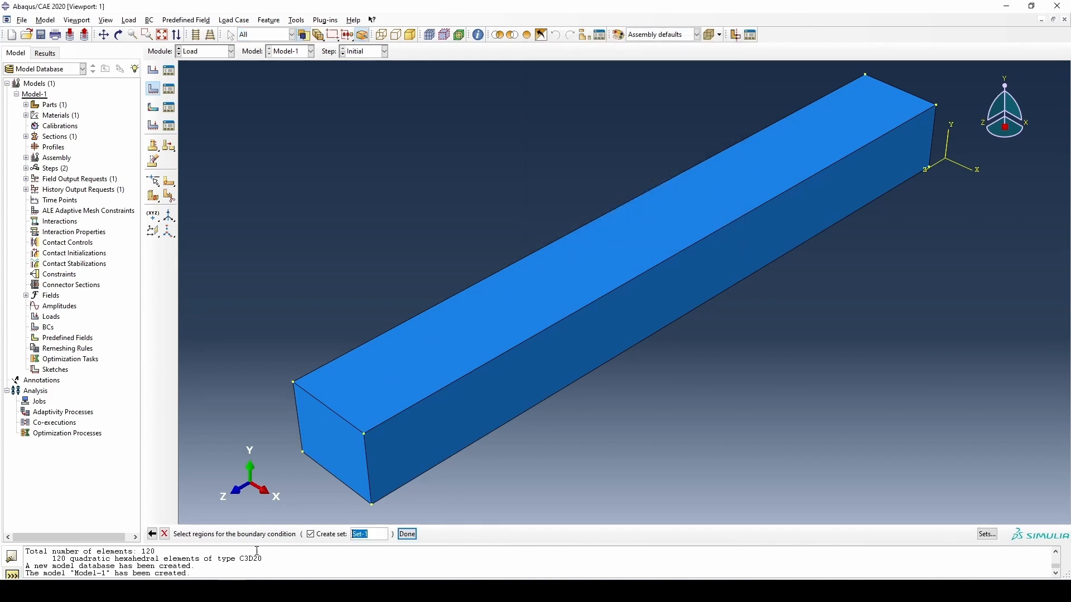
{"action": "left_click", "coordinate": [330, 427]}
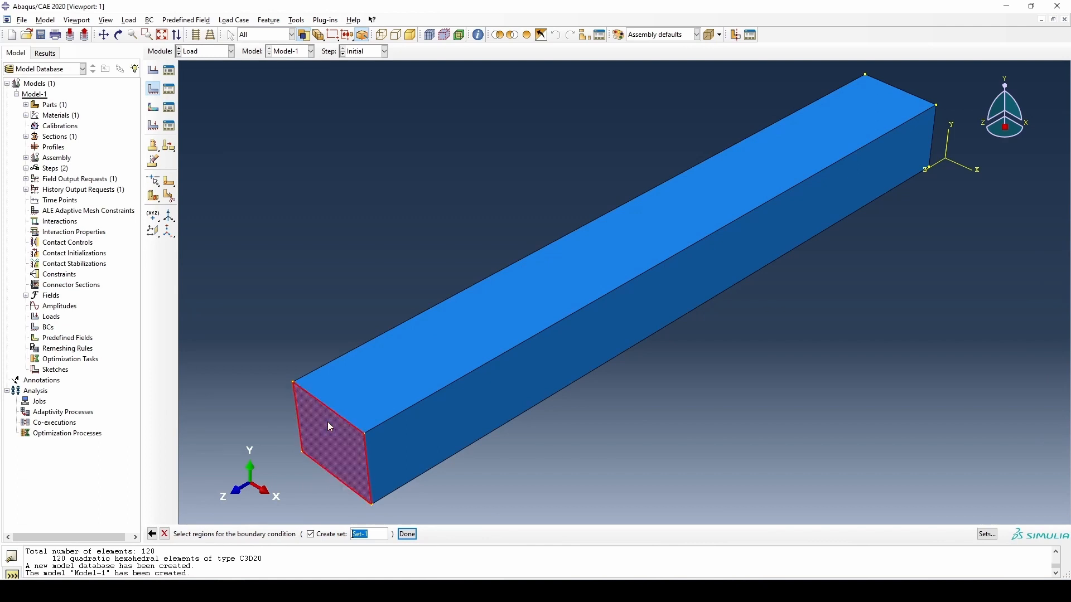
{"action": "left_click", "coordinate": [407, 535]}
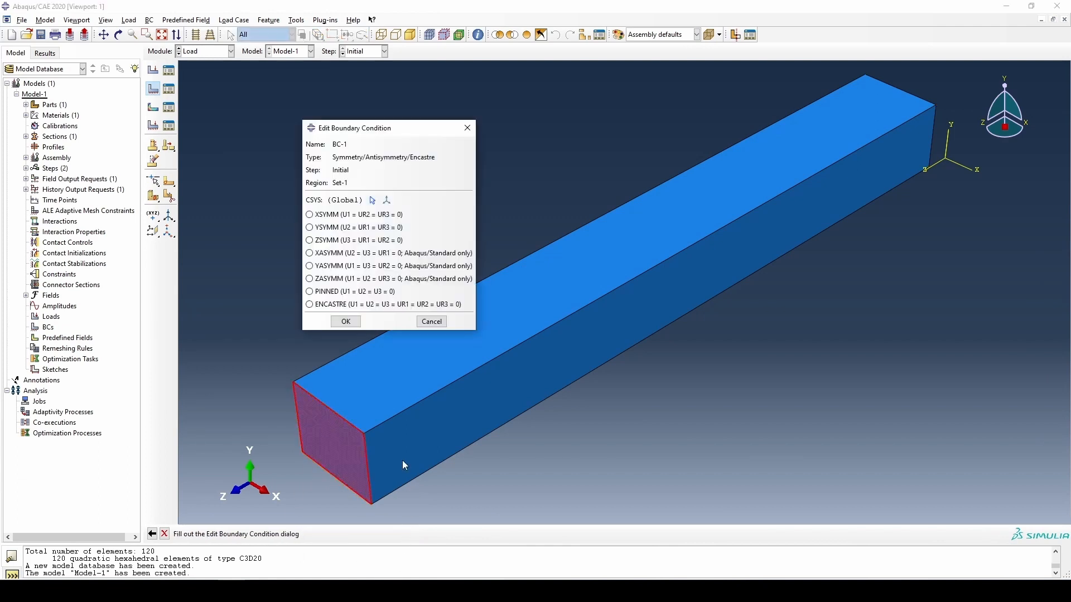
{"action": "left_click", "coordinate": [348, 308]}
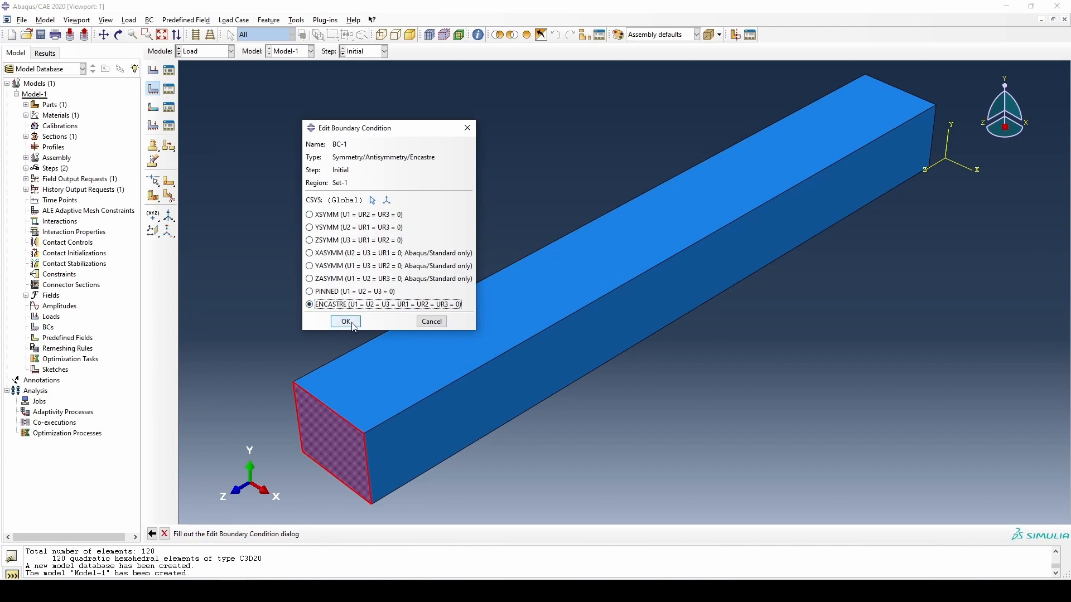
{"action": "left_click", "coordinate": [347, 322]}
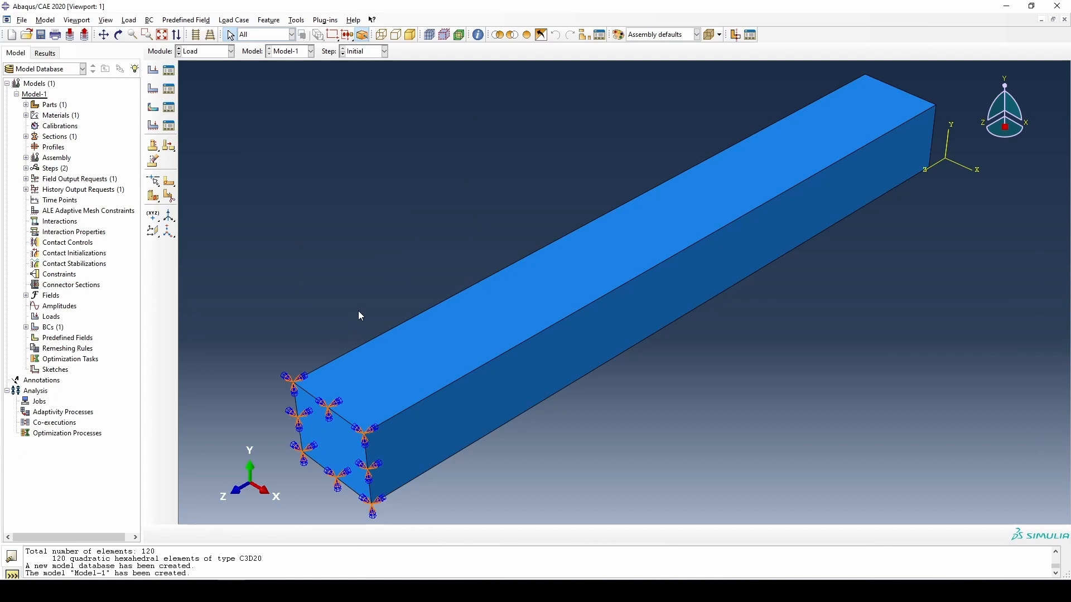
- Create a uniform mechanical pressure load in Step-1 on the beam's whole top face
{"action": "left_click", "coordinate": [153, 71]}
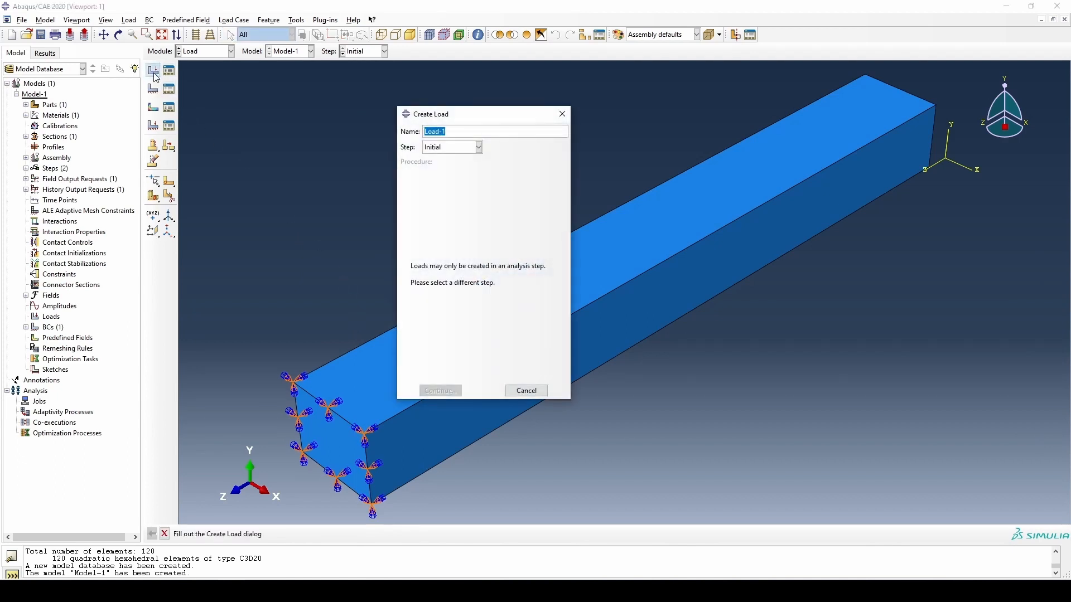
{"action": "left_click", "coordinate": [464, 148]}
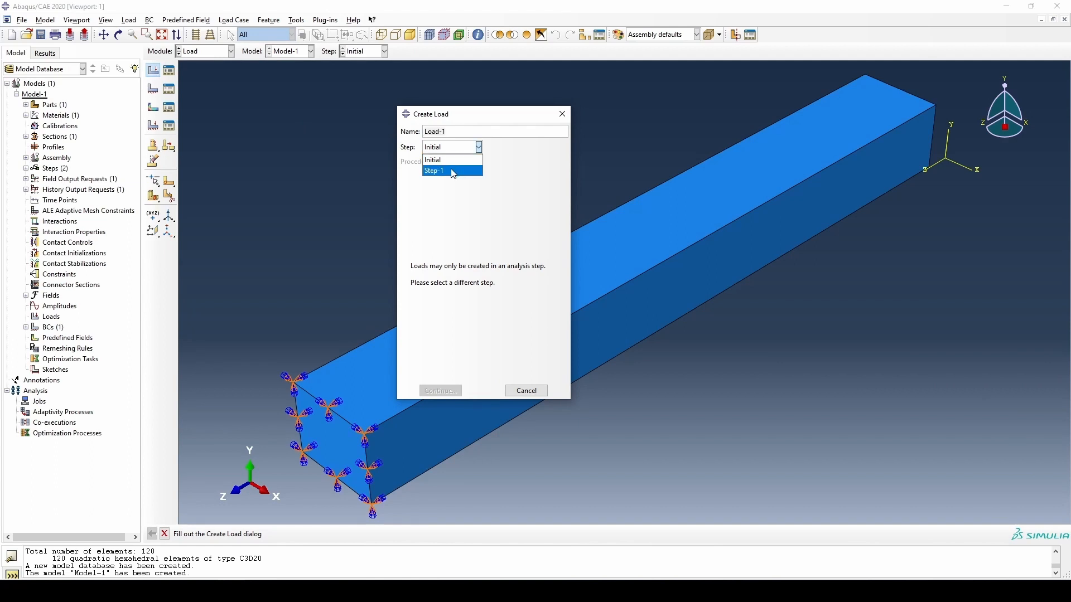
{"action": "left_click", "coordinate": [454, 172]}
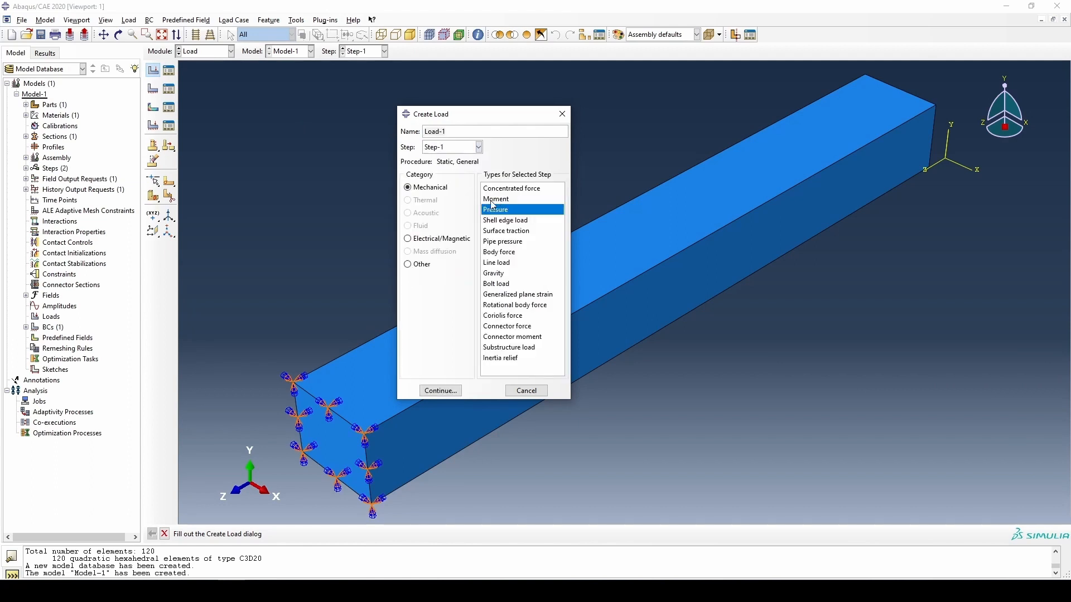
{"action": "left_click", "coordinate": [440, 390]}
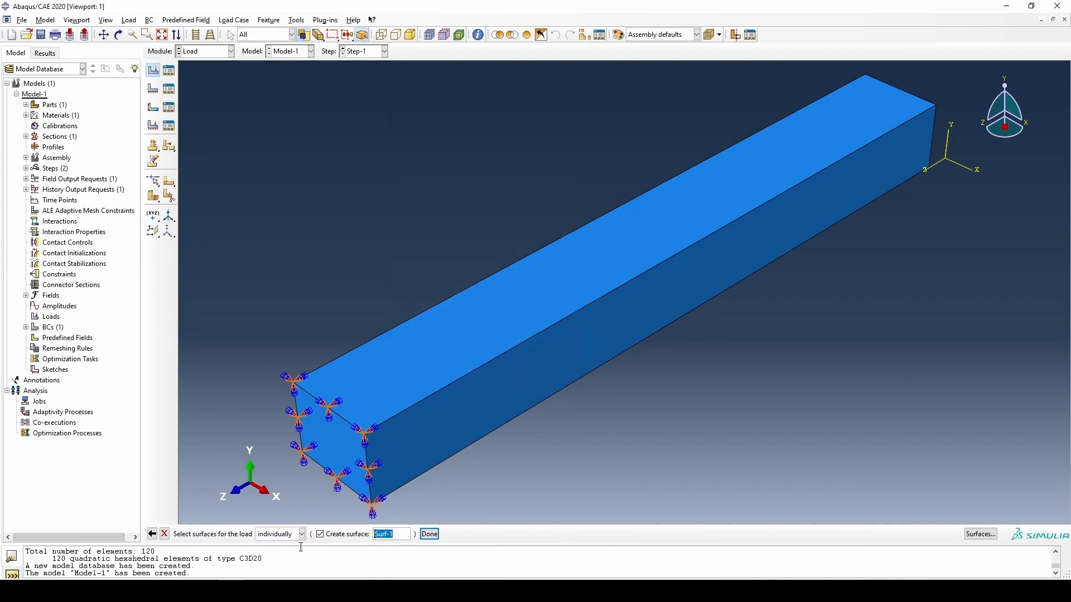
{"action": "left_click", "coordinate": [474, 351]}
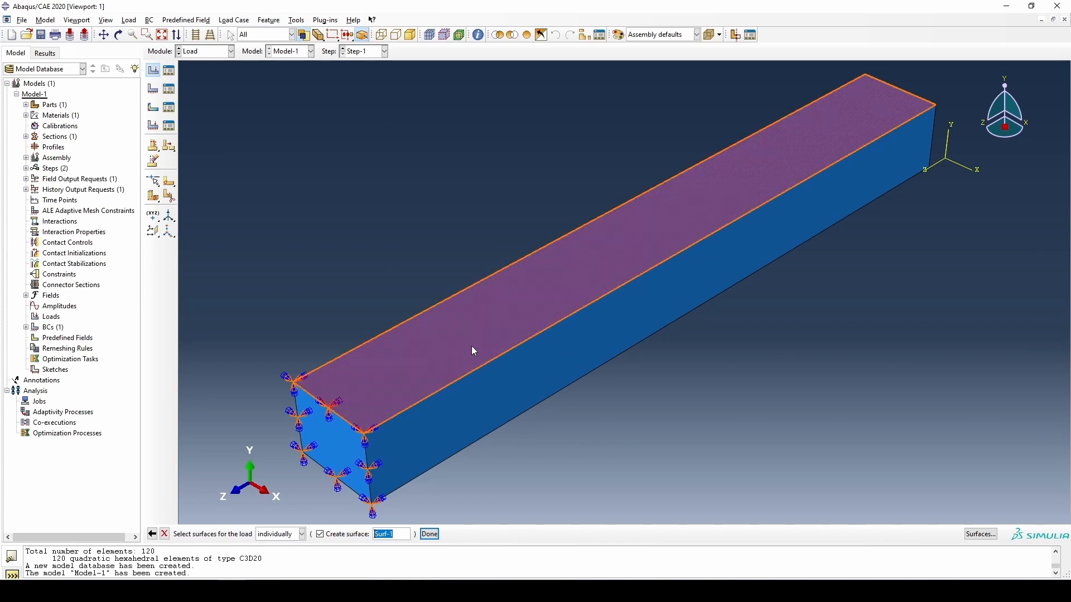
{"action": "left_click", "coordinate": [430, 535]}
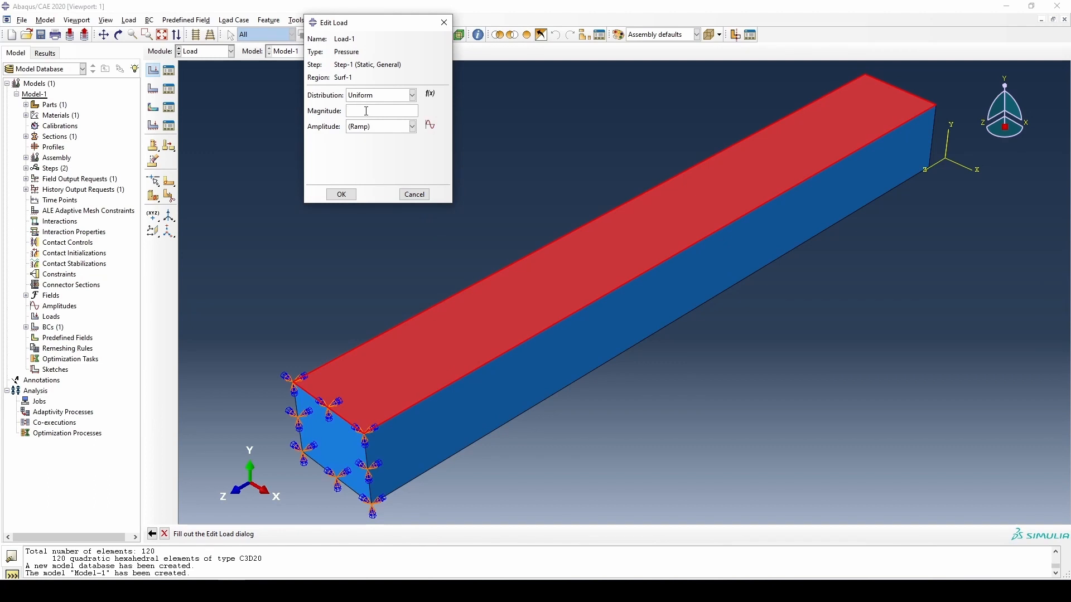
{"action": "type", "text": "0.5"}
{"action": "left_click", "coordinate": [341, 194]}
{"action": "scroll", "coordinate": [618, 343], "scroll_direction": "down", "scroll_amount": 1}
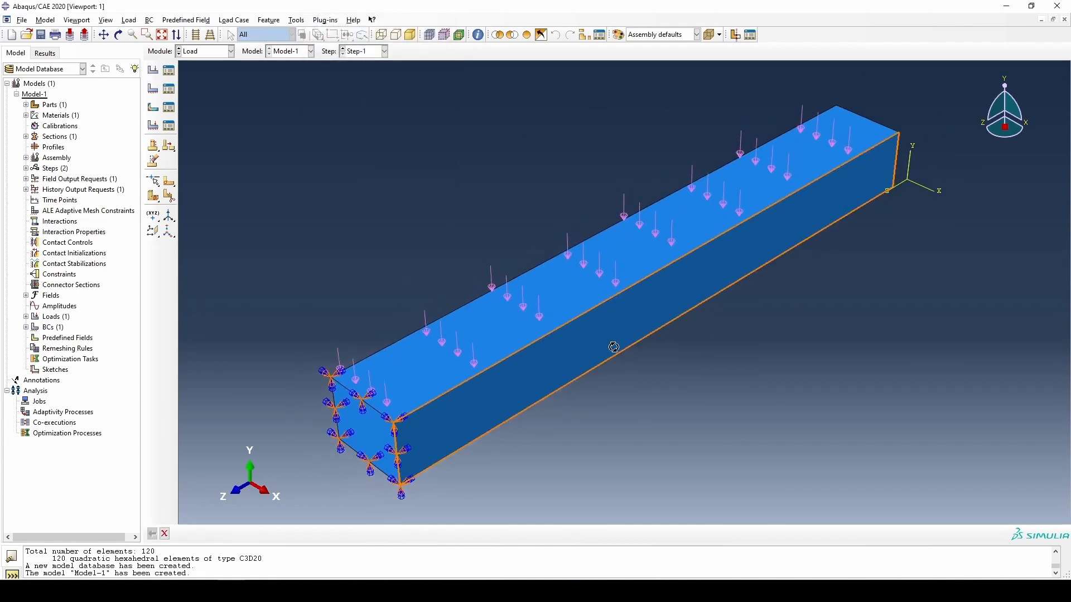
{"action": "left_click_drag", "start_coordinate": [614, 347], "coordinate": [582, 280], "text": "ctrl+alt"}
{"action": "key", "text": "Escape"}
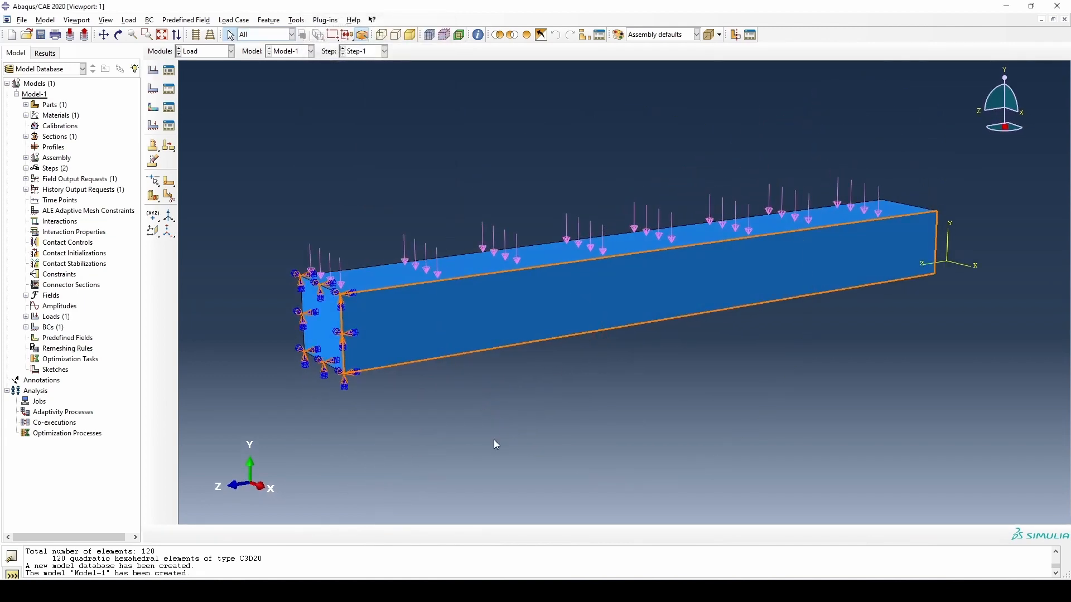
- Switch to the Mesh module and try to mesh the beam instance in the assembly
{"action": "left_click", "coordinate": [210, 56]}
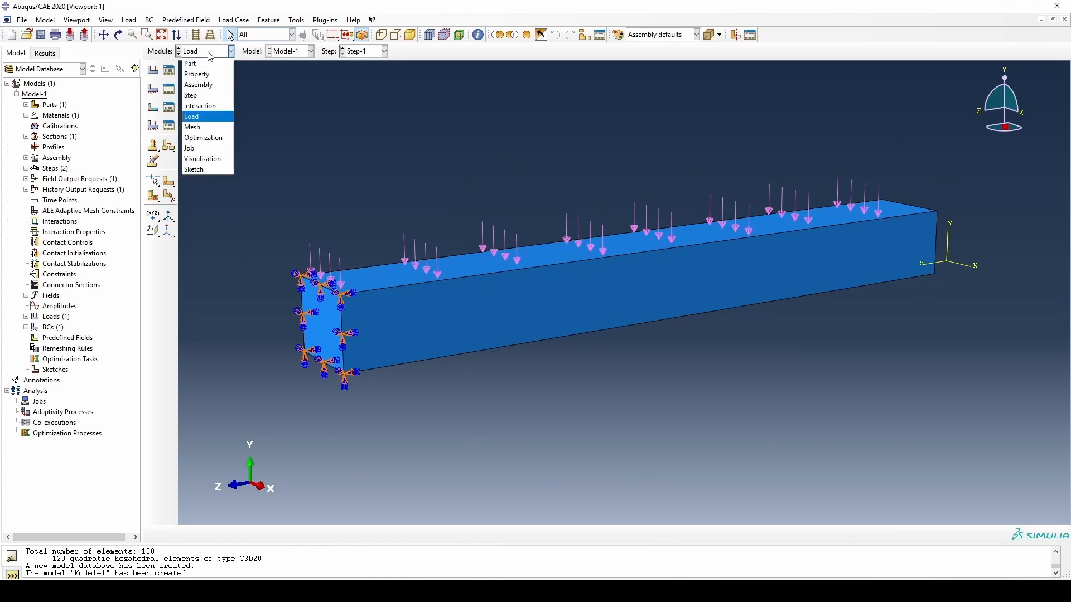
{"action": "left_click", "coordinate": [216, 132]}
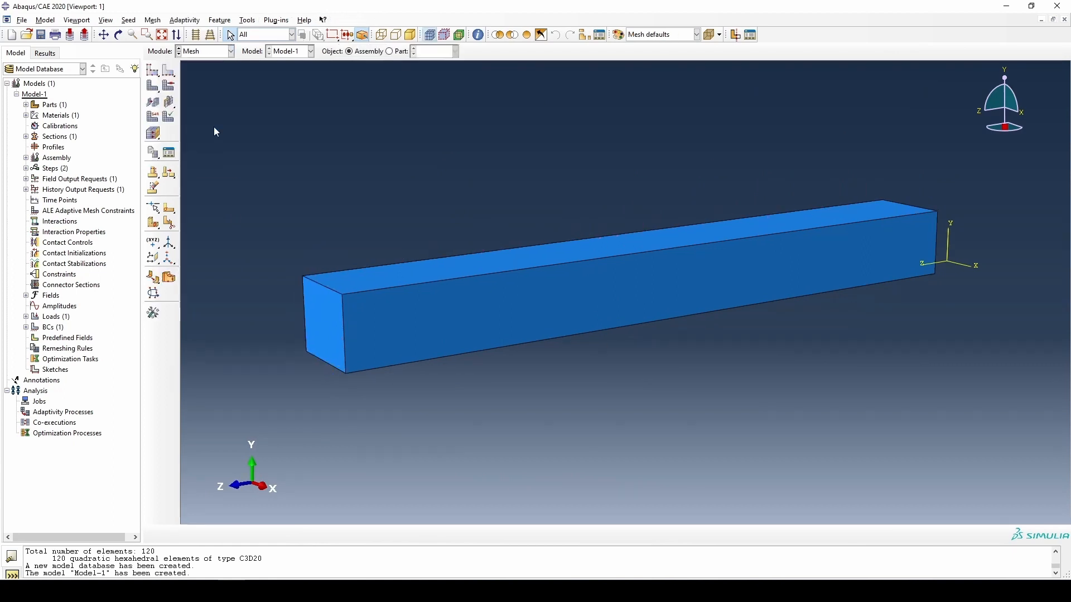
{"action": "left_click", "coordinate": [154, 86]}
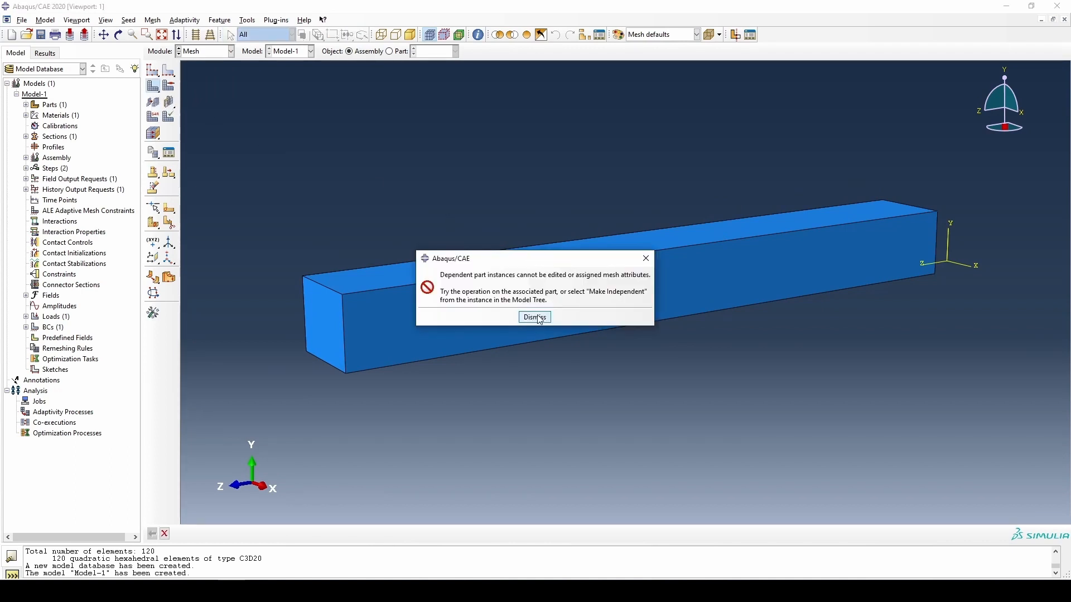
{"action": "left_click", "coordinate": [533, 318]}
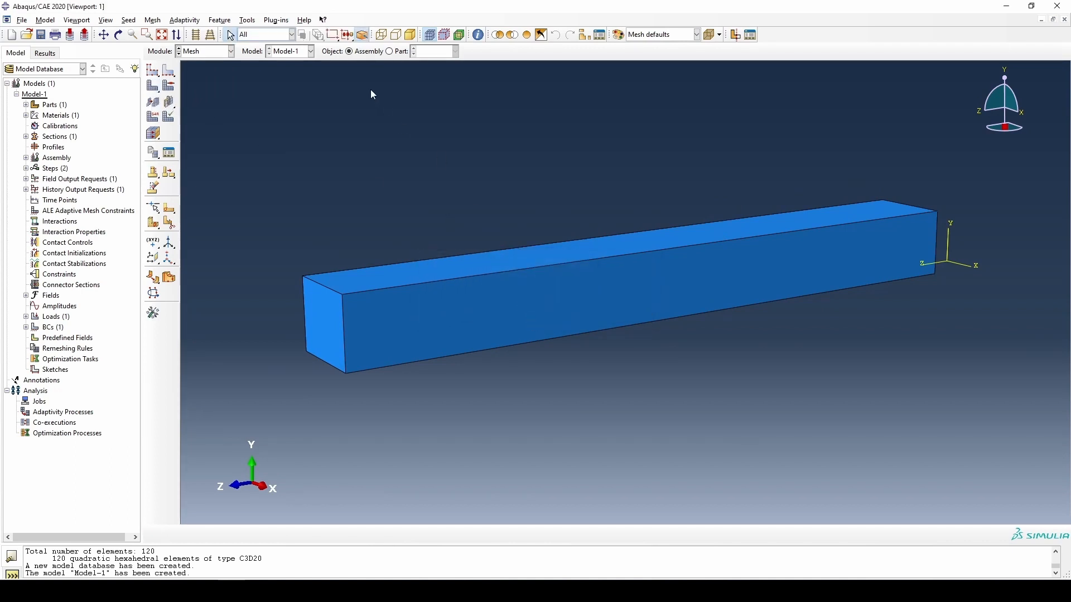
- Make Part-1 the object for meshing instead of the assembly and mesh it with the default seeds
{"action": "left_click", "coordinate": [389, 52]}
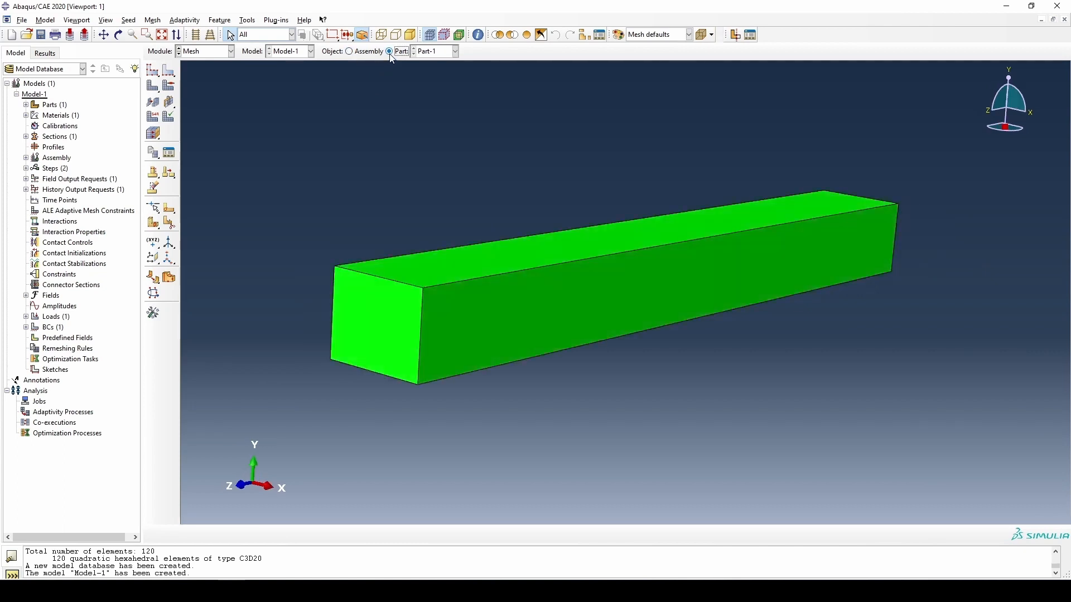
{"action": "left_click", "coordinate": [152, 88]}
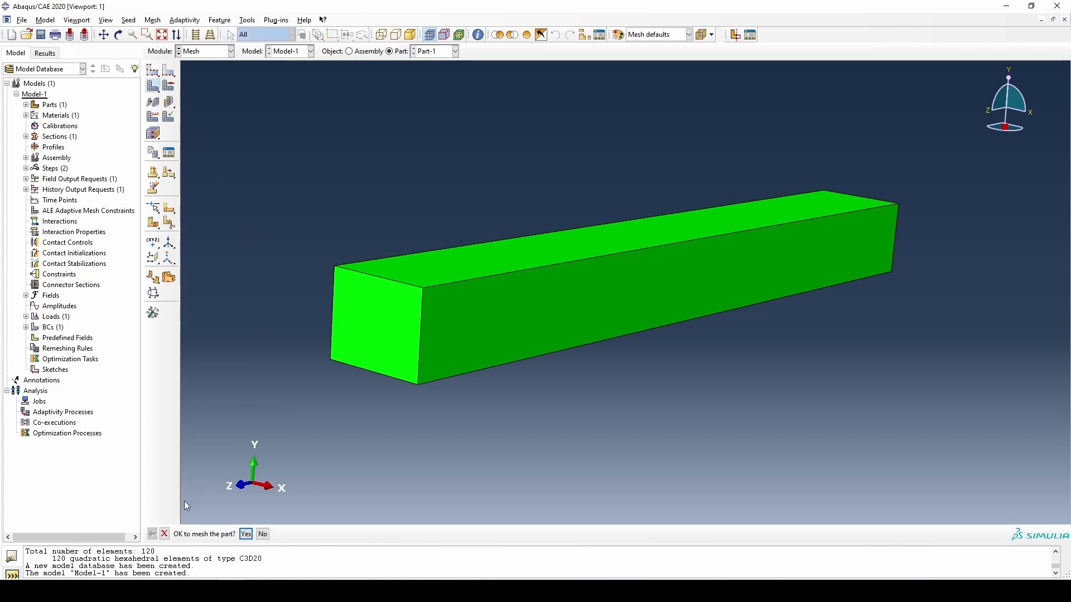
{"action": "left_click", "coordinate": [245, 534]}
{"action": "left_click_drag", "start_coordinate": [624, 291], "coordinate": [594, 277], "text": "ctrl+alt"}
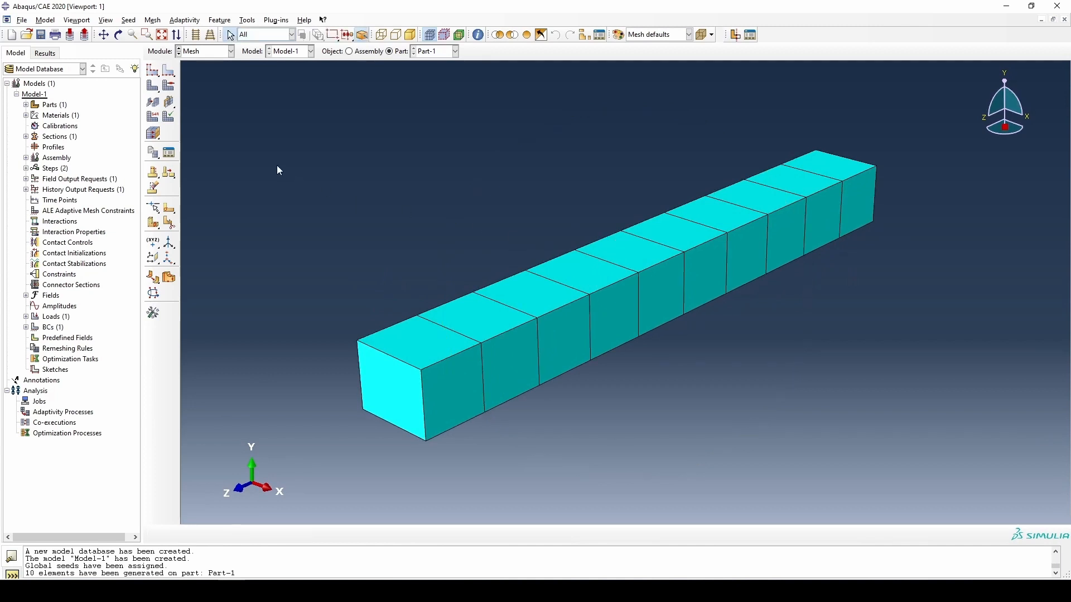
- Seed Part-1 with an approximate global size of 10, deleting the existing mesh
{"action": "left_click", "coordinate": [153, 71]}
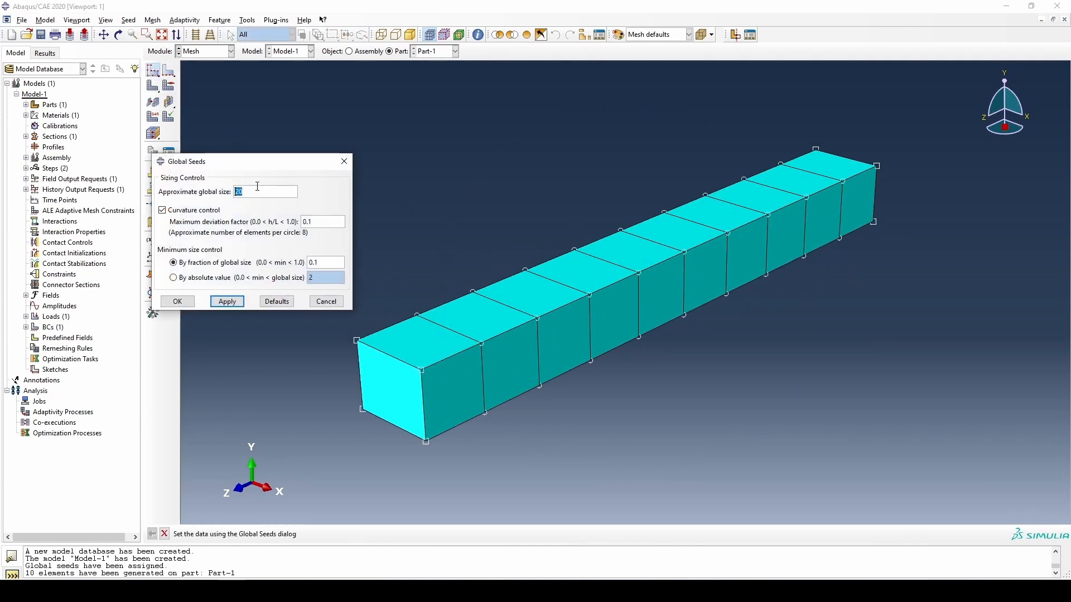
{"action": "type", "text": "1"}
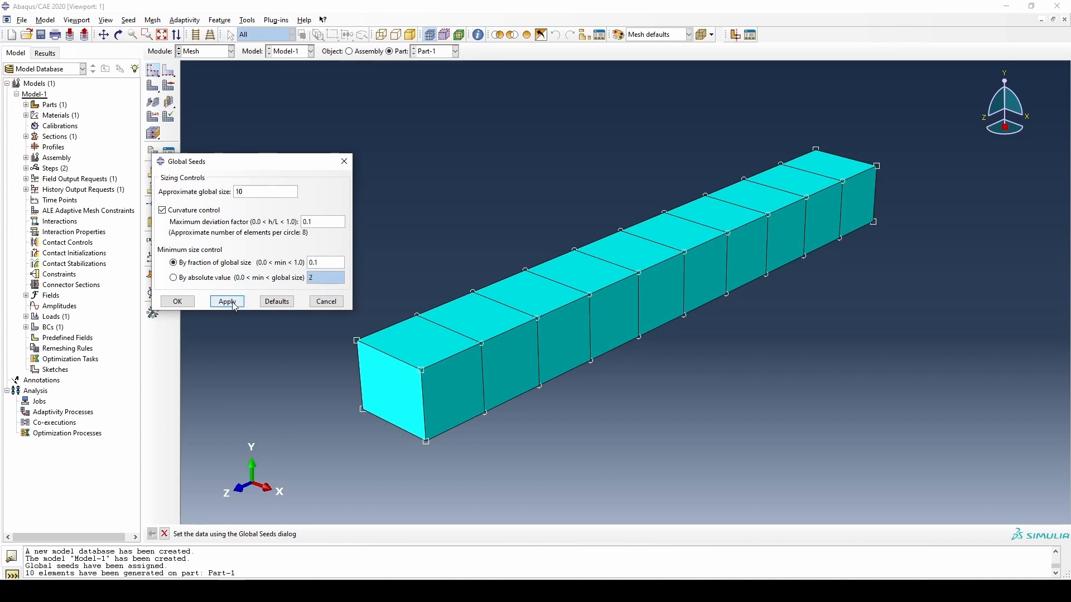
{"action": "left_click", "coordinate": [234, 304]}
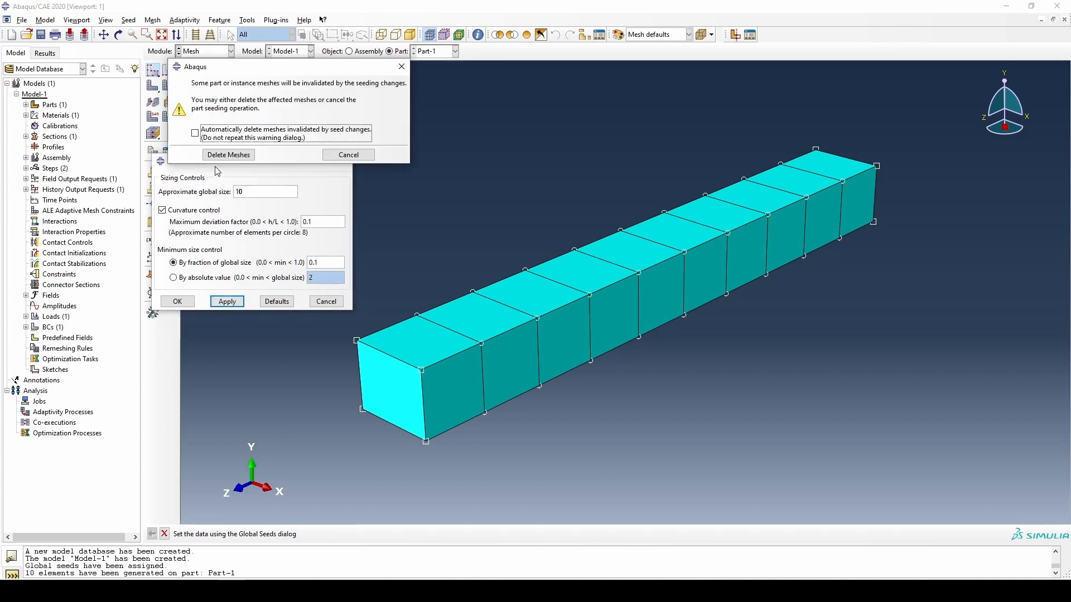
{"action": "left_click", "coordinate": [229, 155]}
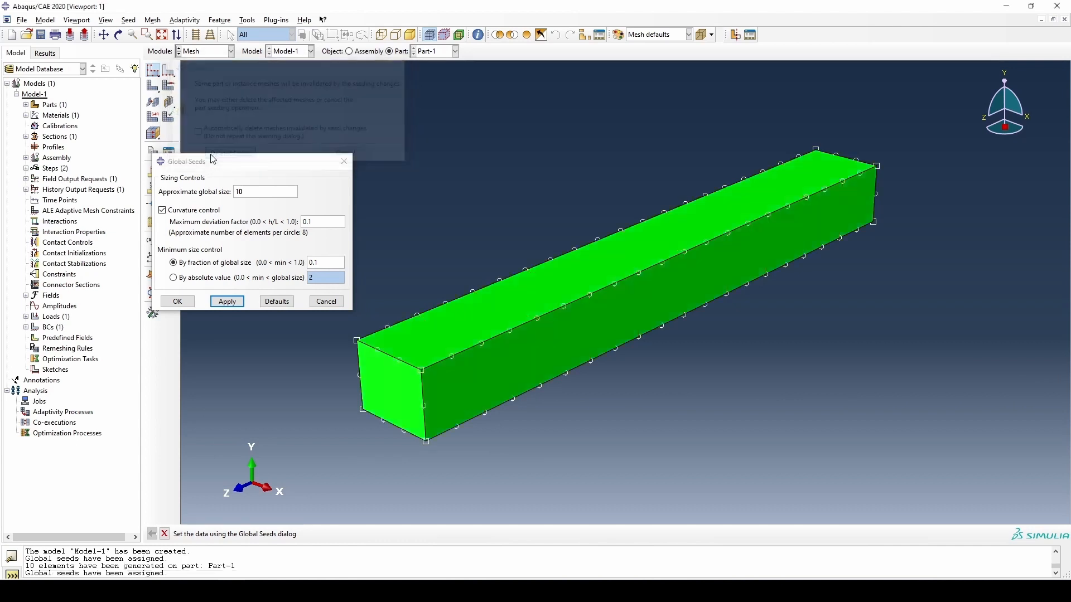
{"action": "left_click", "coordinate": [189, 301]}
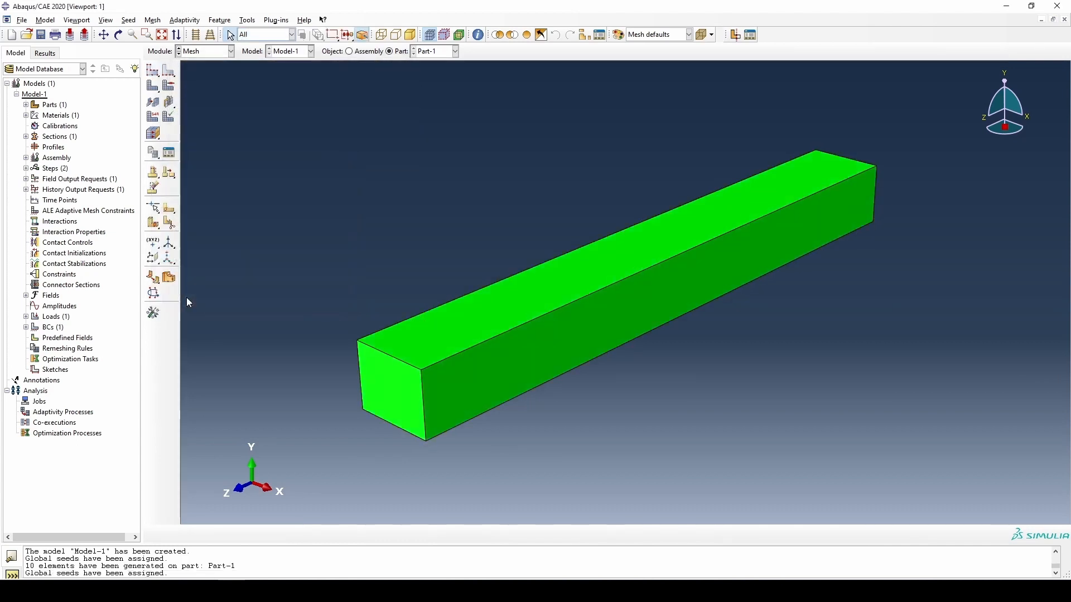
- Mesh Part-1 with the current global seeds and inspect the resulting mesh from the side
{"action": "left_click", "coordinate": [154, 86]}
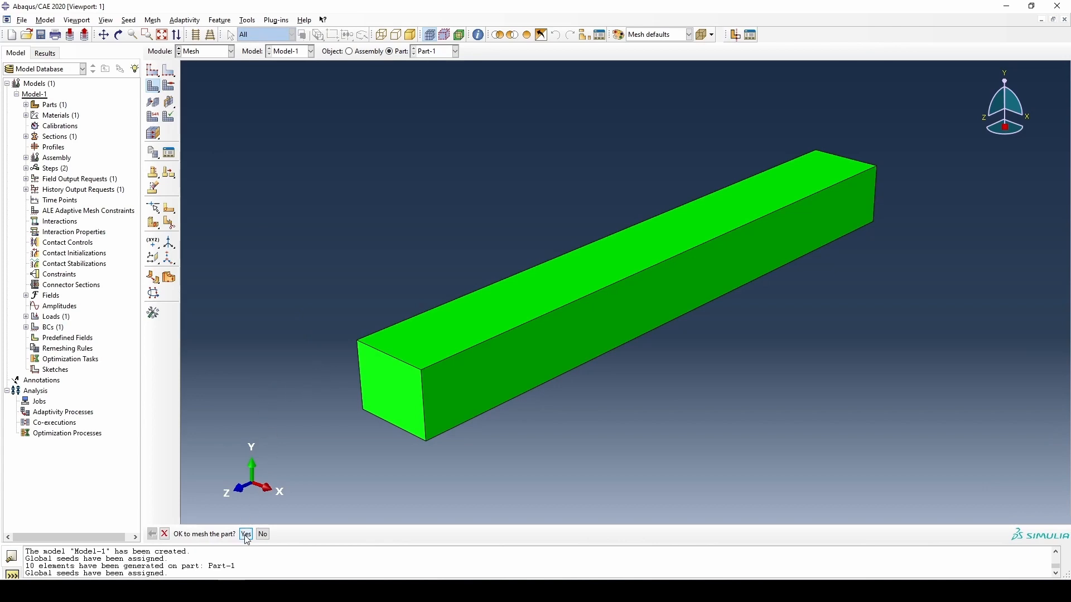
{"action": "left_click", "coordinate": [246, 535]}
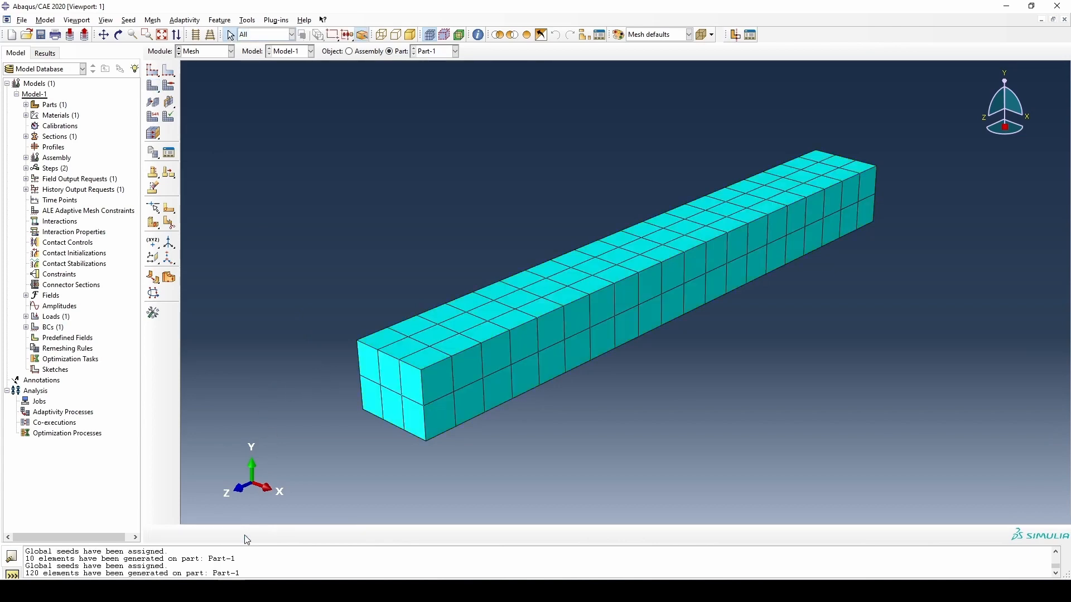
{"action": "left_click_drag", "start_coordinate": [596, 335], "coordinate": [543, 313], "text": "ctrl+alt"}
{"action": "right_click_drag", "start_coordinate": [542, 312], "coordinate": [543, 312], "text": "ctrl+alt"}
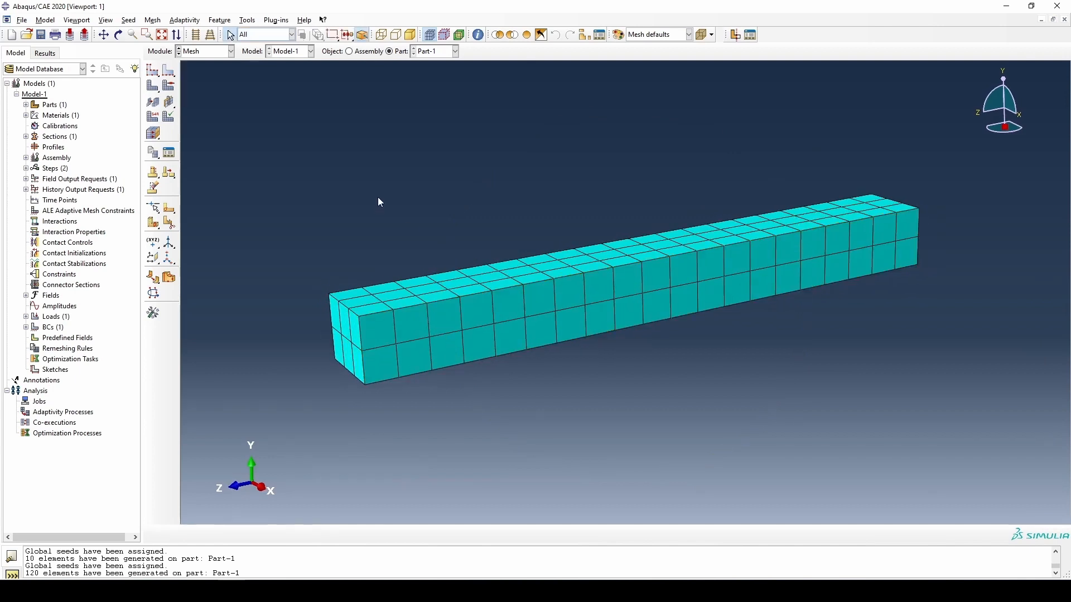
- Assign Standard 3D Stress quadratic hex elements without reduced integration (C3D20) to the whole beam
{"action": "left_click", "coordinate": [156, 118]}
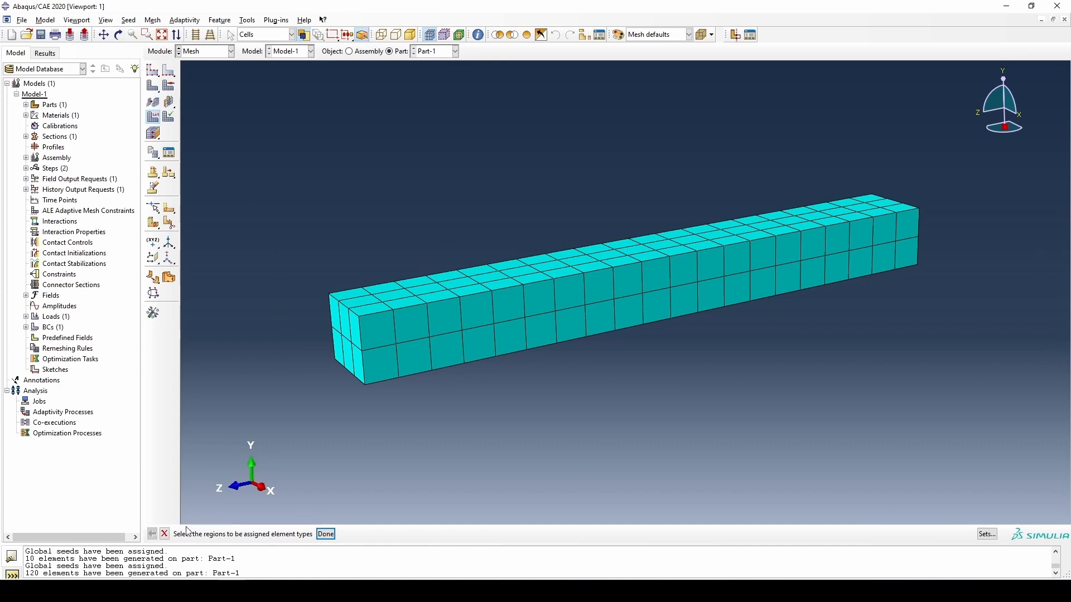
{"action": "left_click", "coordinate": [491, 325]}
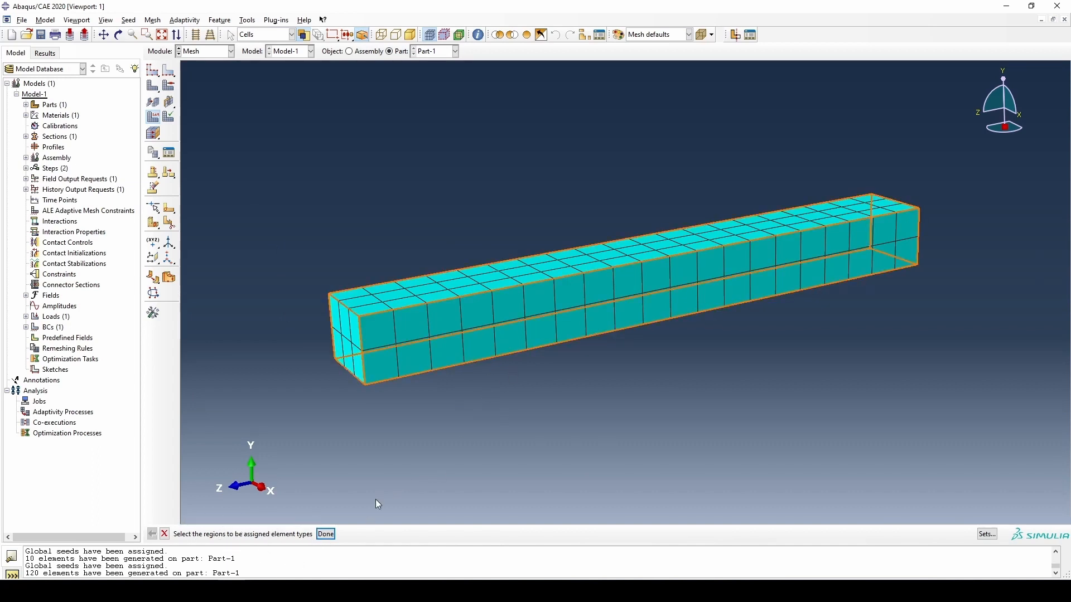
{"action": "left_click", "coordinate": [325, 535]}
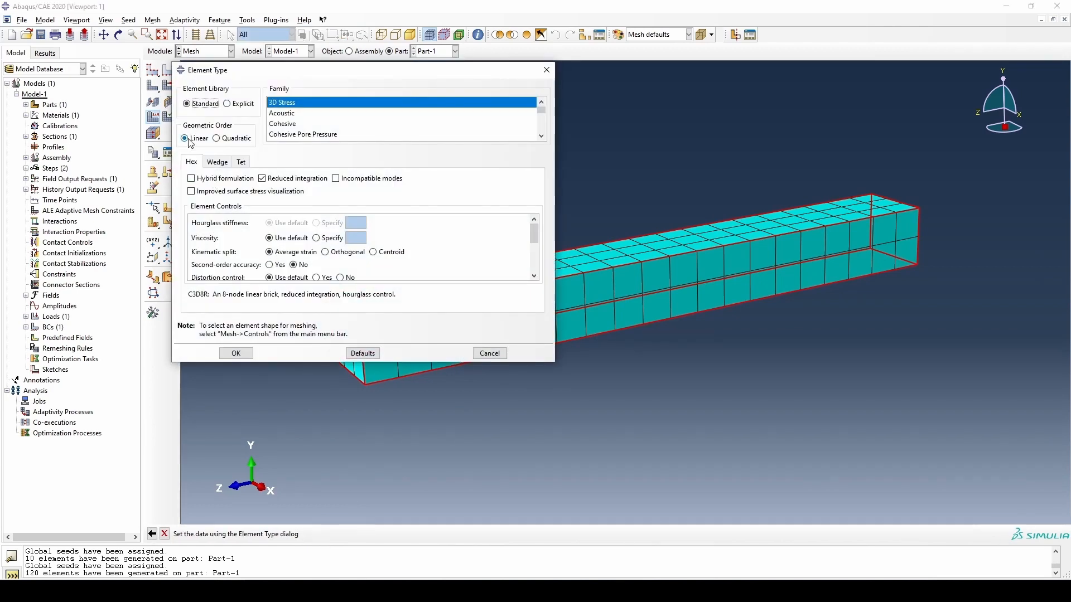
{"action": "left_click", "coordinate": [217, 139]}
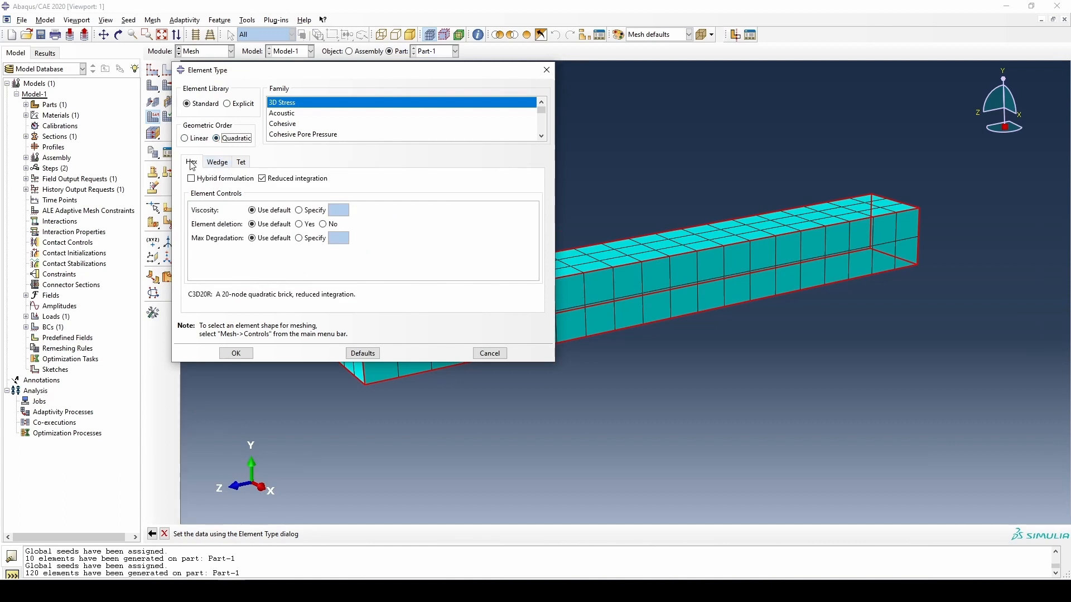
{"action": "left_click", "coordinate": [262, 178]}
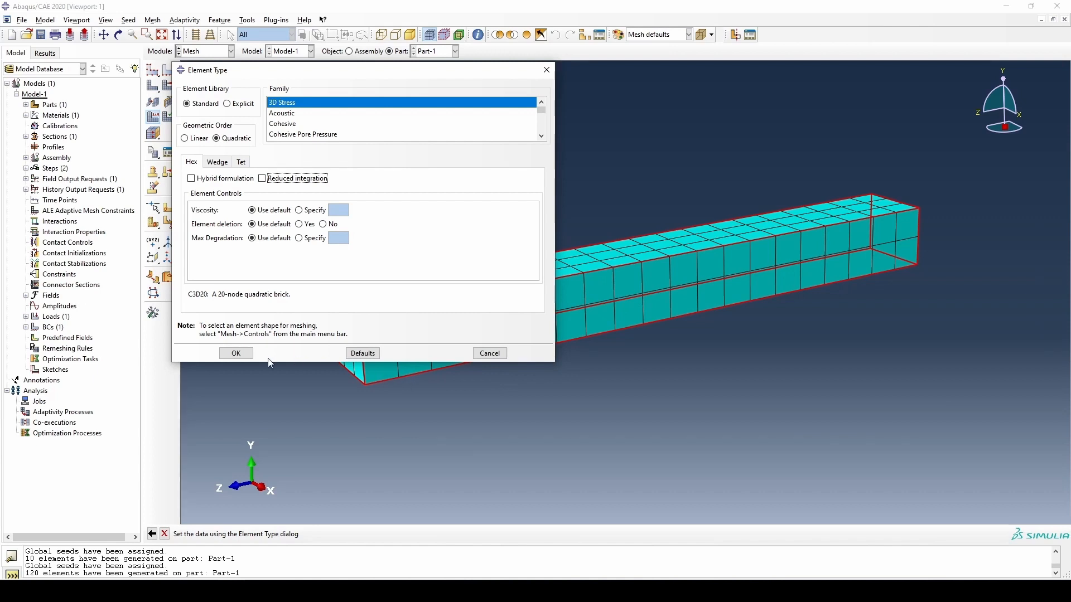
{"action": "left_click", "coordinate": [237, 354]}
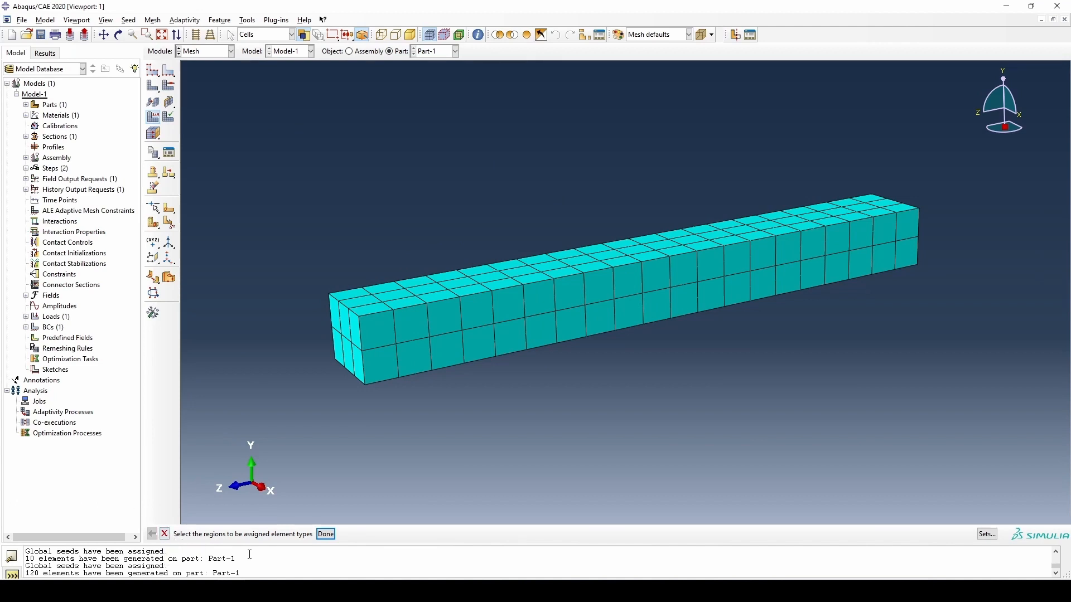
{"action": "left_click", "coordinate": [165, 535]}
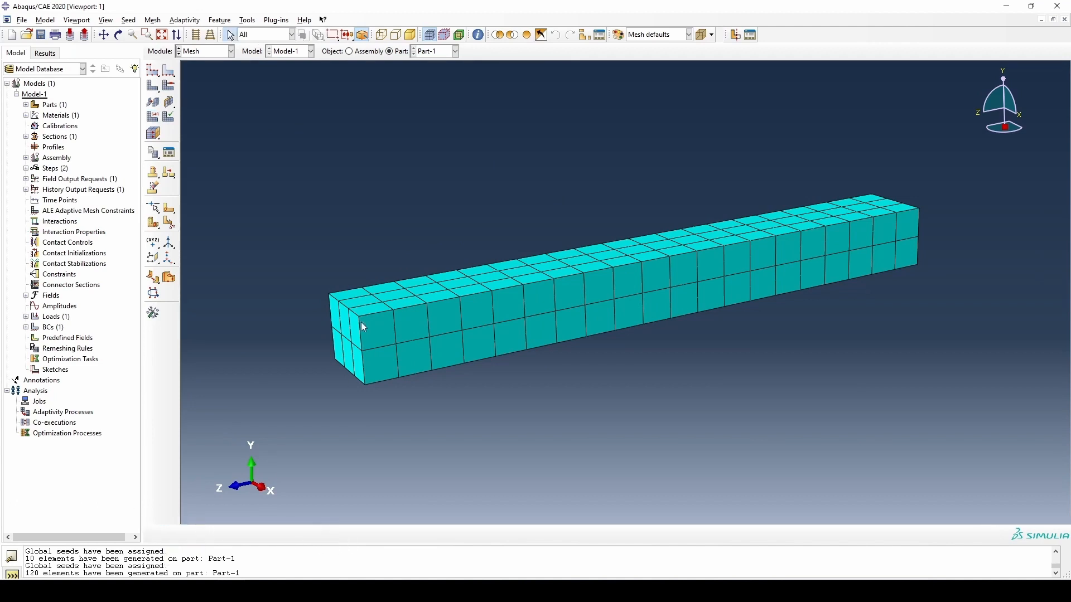
- Query the mesh of the entire part and check its node count, element count and element type
{"action": "left_click", "coordinate": [479, 35]}
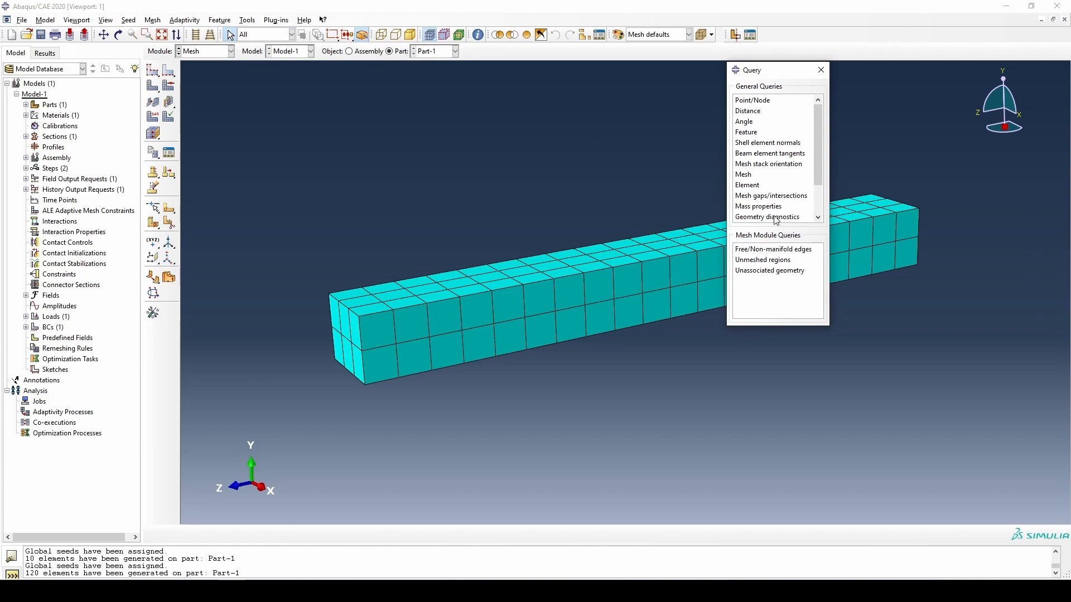
{"action": "left_click", "coordinate": [748, 176]}
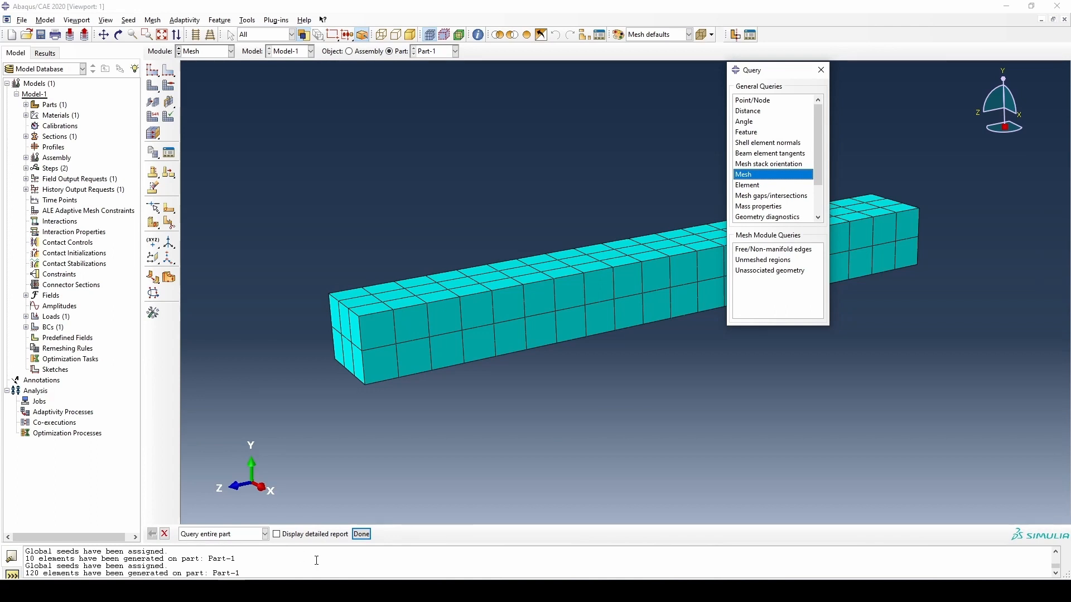
{"action": "left_click", "coordinate": [362, 535]}
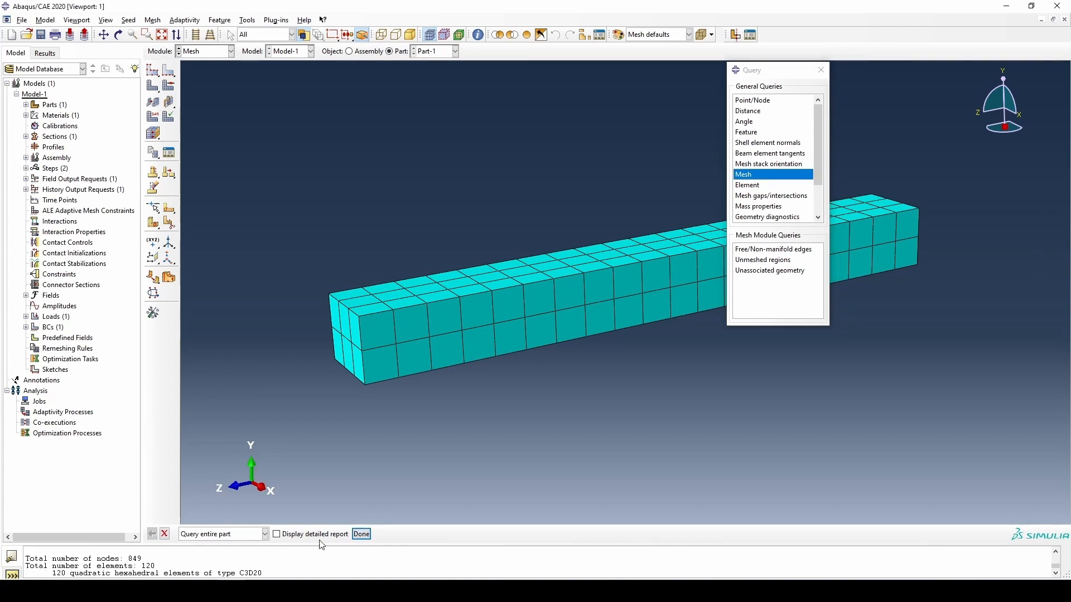
{"action": "left_click_drag", "start_coordinate": [127, 558], "coordinate": [144, 560]}
{"action": "left_click_drag", "start_coordinate": [52, 574], "coordinate": [159, 569]}
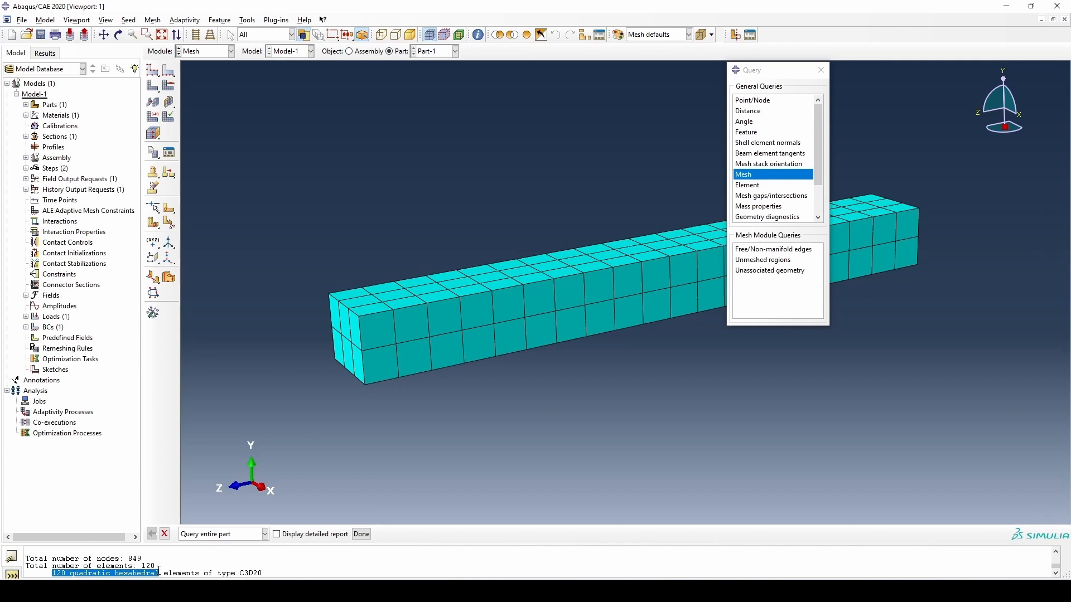
{"action": "left_click", "coordinate": [362, 534]}
{"action": "left_click", "coordinate": [821, 70]}
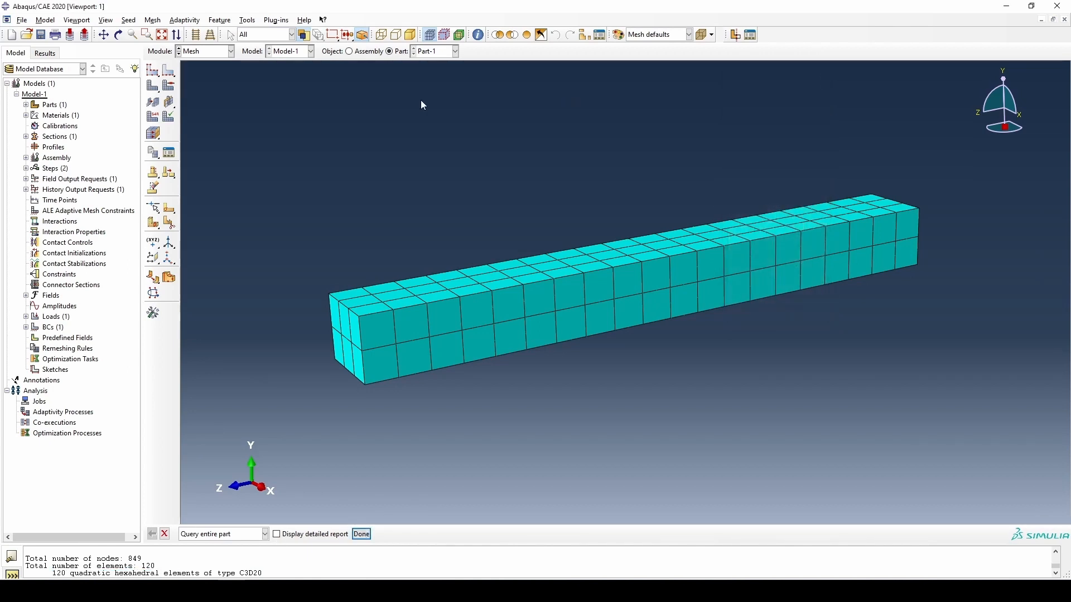
- Switch to the Job module and create a full-analysis job for Model-1 with the default settings
{"action": "left_click", "coordinate": [221, 55]}
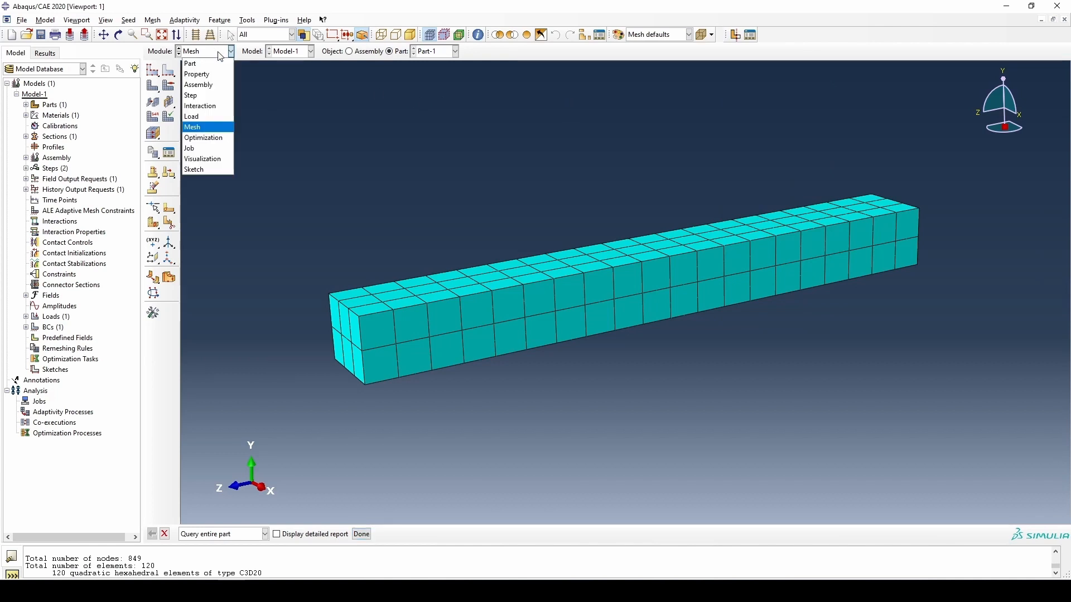
{"action": "left_click", "coordinate": [218, 150]}
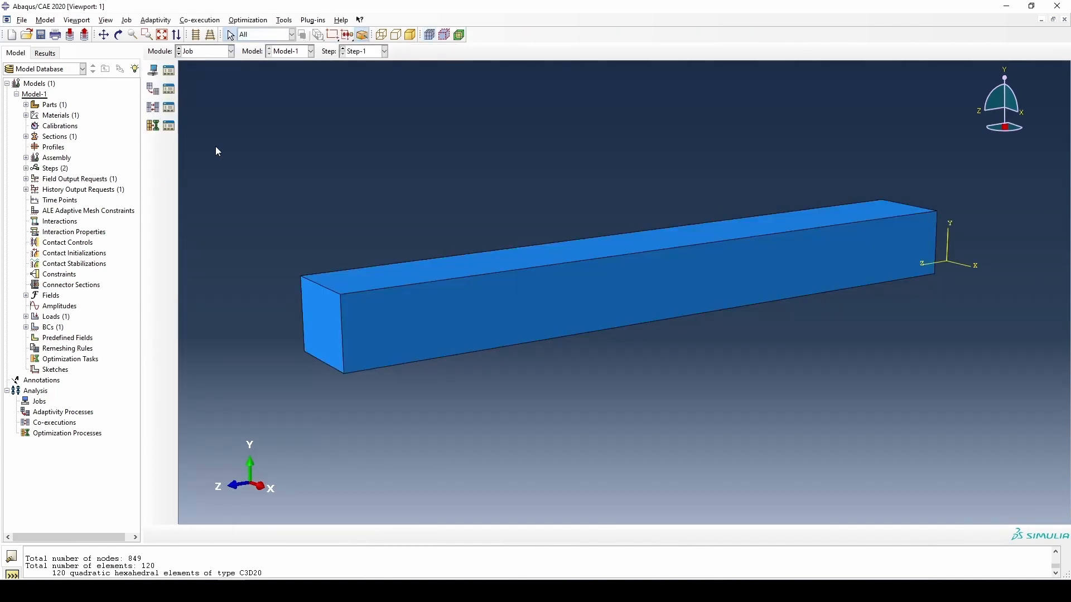
{"action": "left_click", "coordinate": [154, 71]}
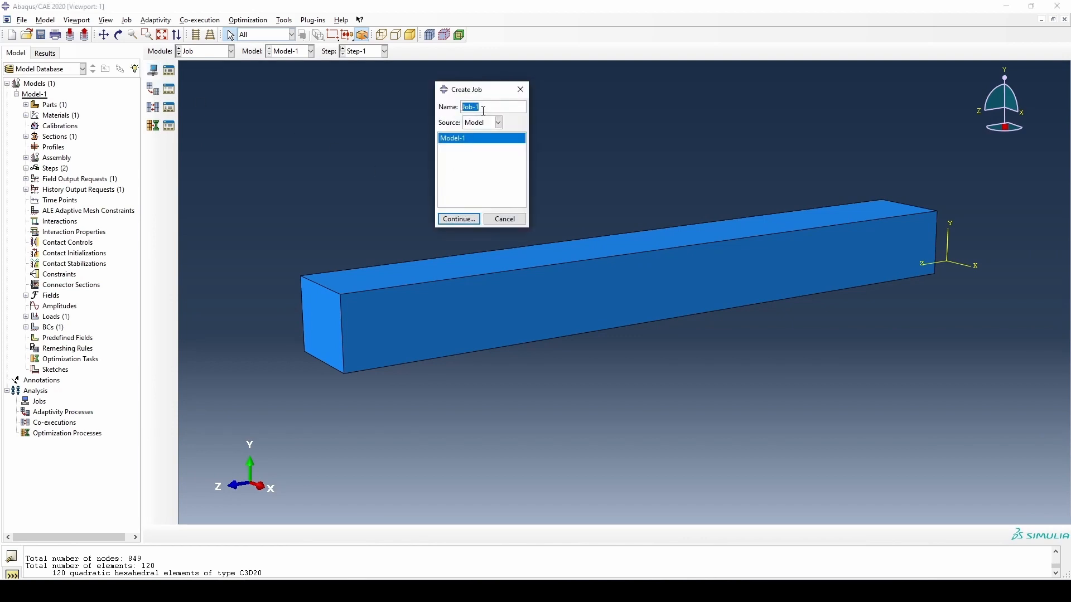
{"action": "left_click", "coordinate": [462, 219]}
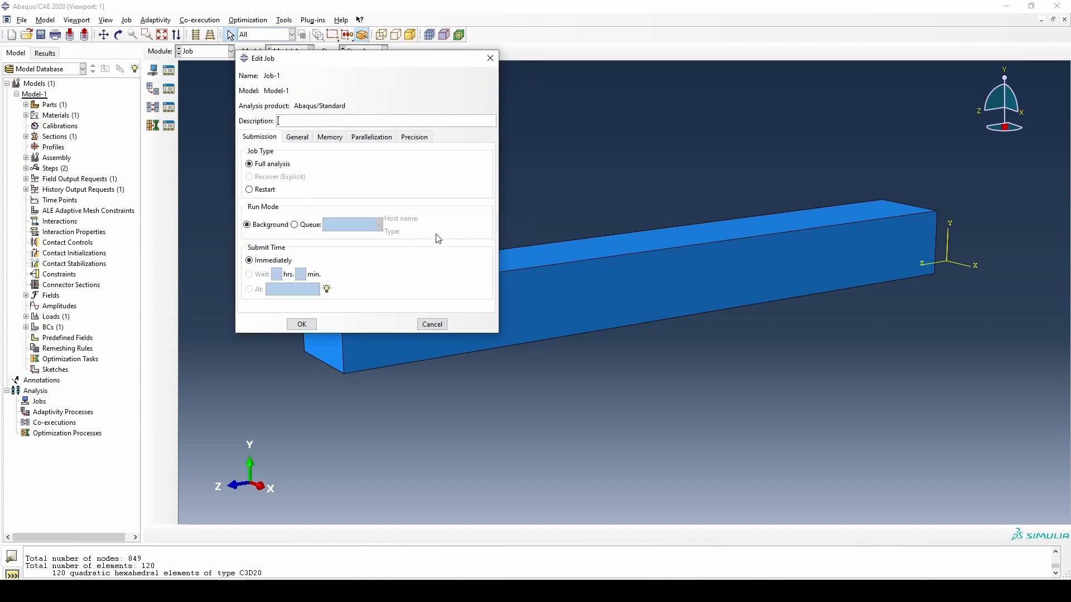
{"action": "left_click", "coordinate": [302, 325]}
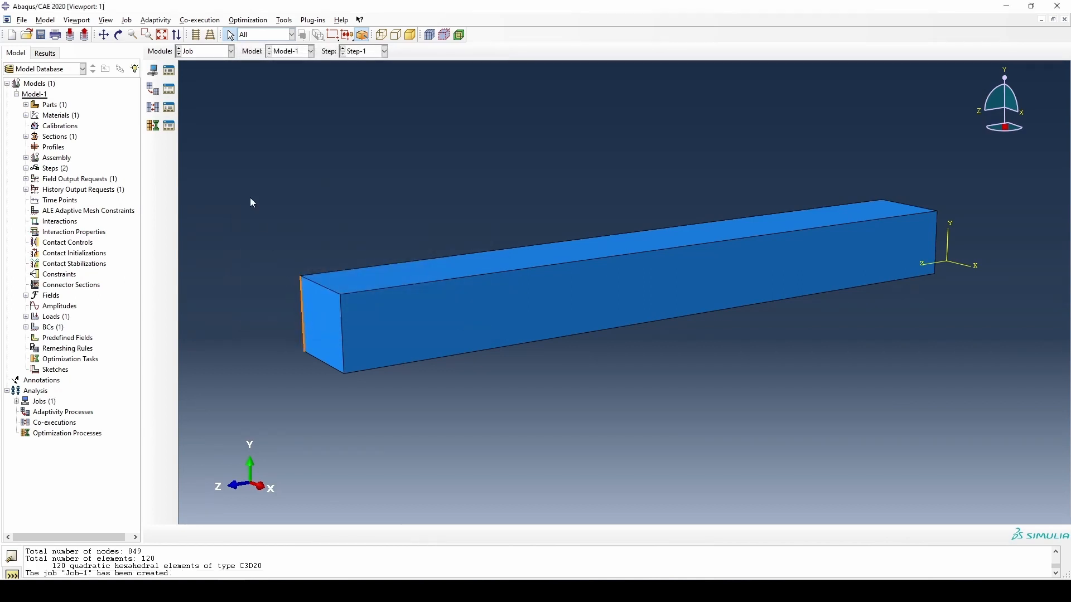
- Submit Job-1 for analysis, overwriting its existing job files, and monitor the run until it finishes
{"action": "left_click", "coordinate": [169, 74]}
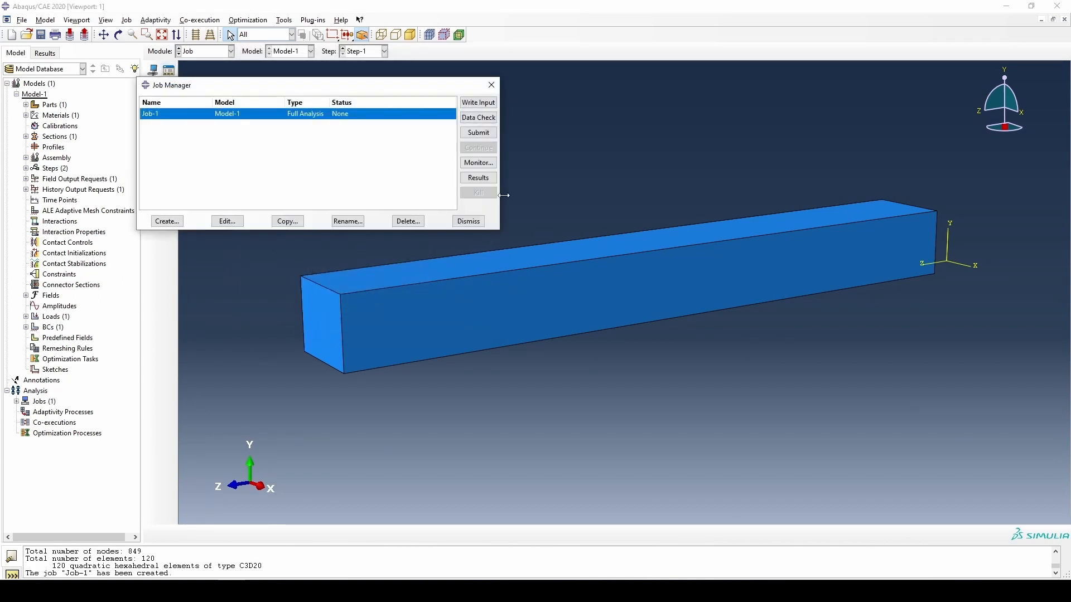
{"action": "left_click", "coordinate": [490, 136]}
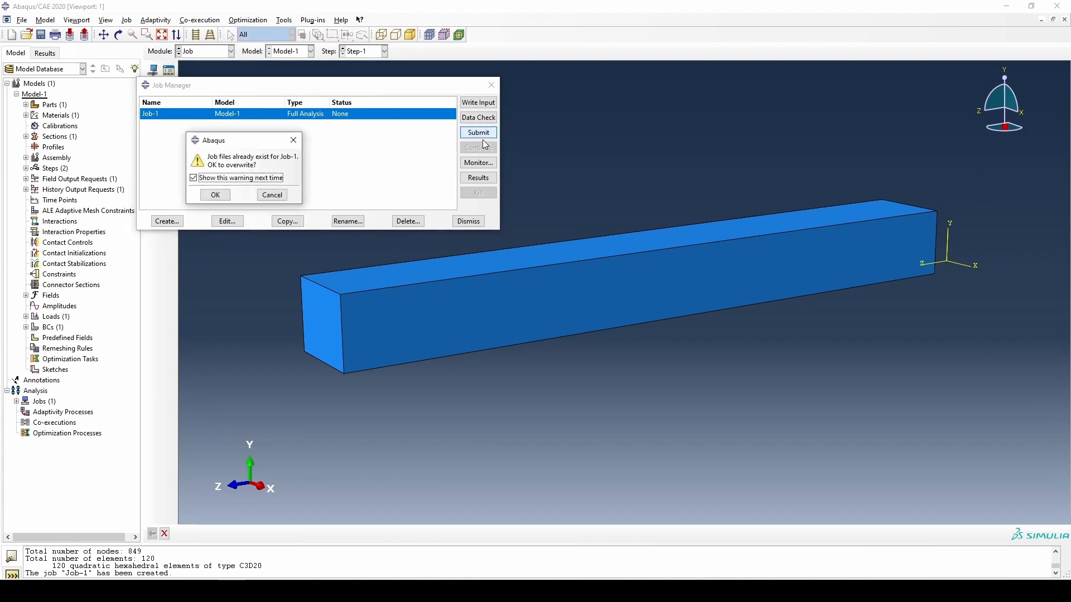
{"action": "left_click", "coordinate": [222, 198]}
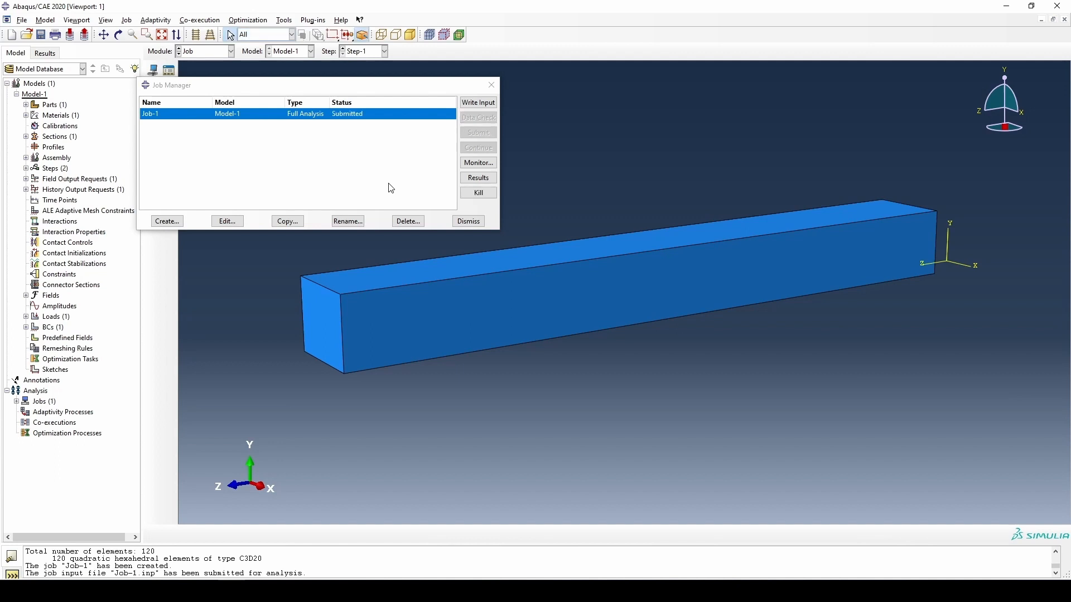
{"action": "left_click", "coordinate": [477, 163]}
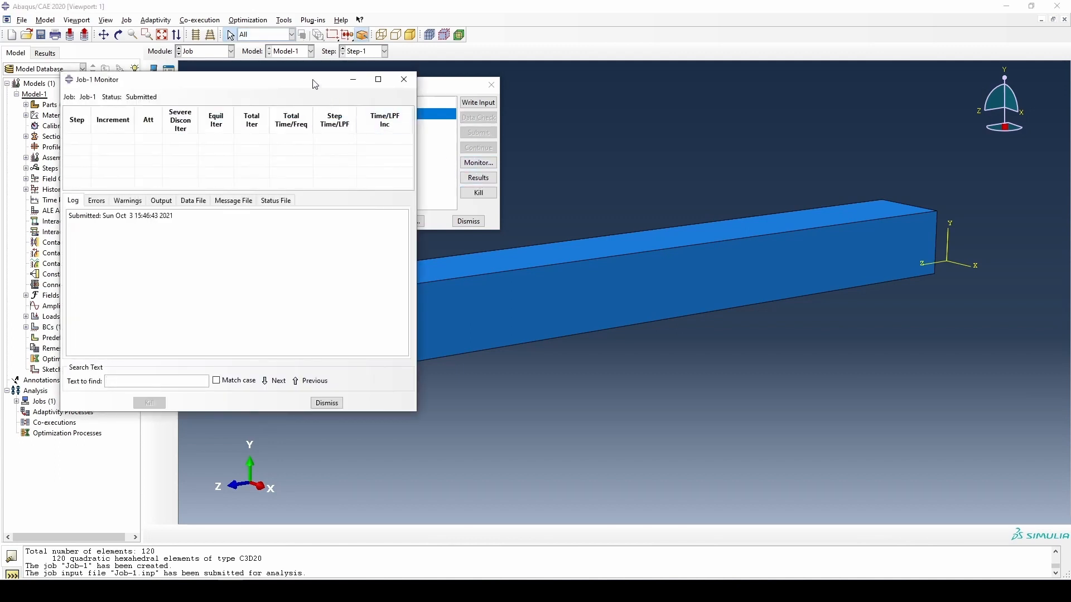
{"action": "left_click_drag", "start_coordinate": [314, 83], "coordinate": [761, 100]}
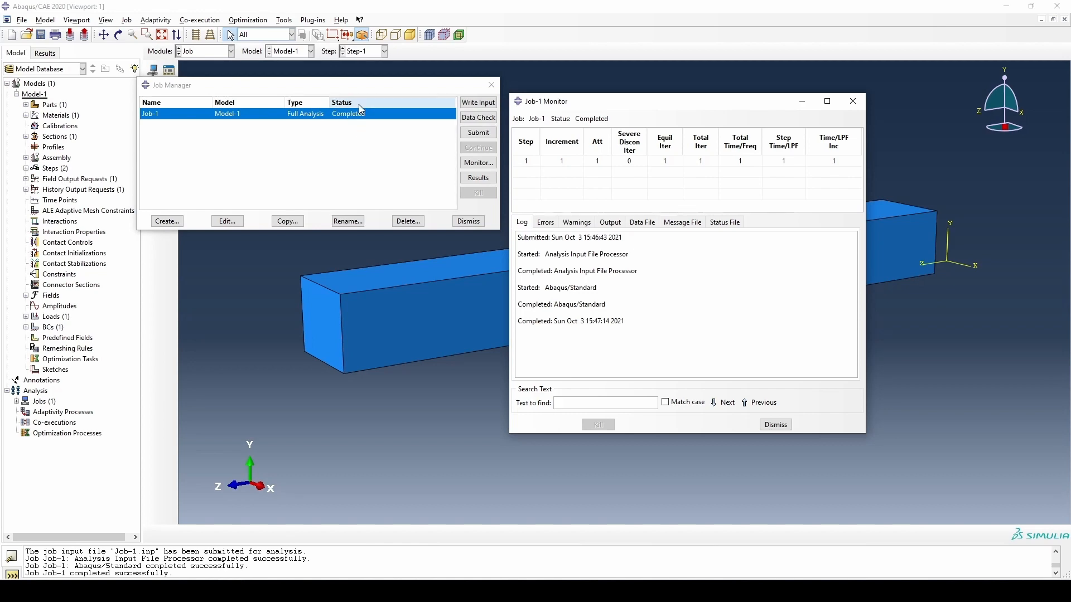
{"action": "left_click", "coordinate": [774, 425]}
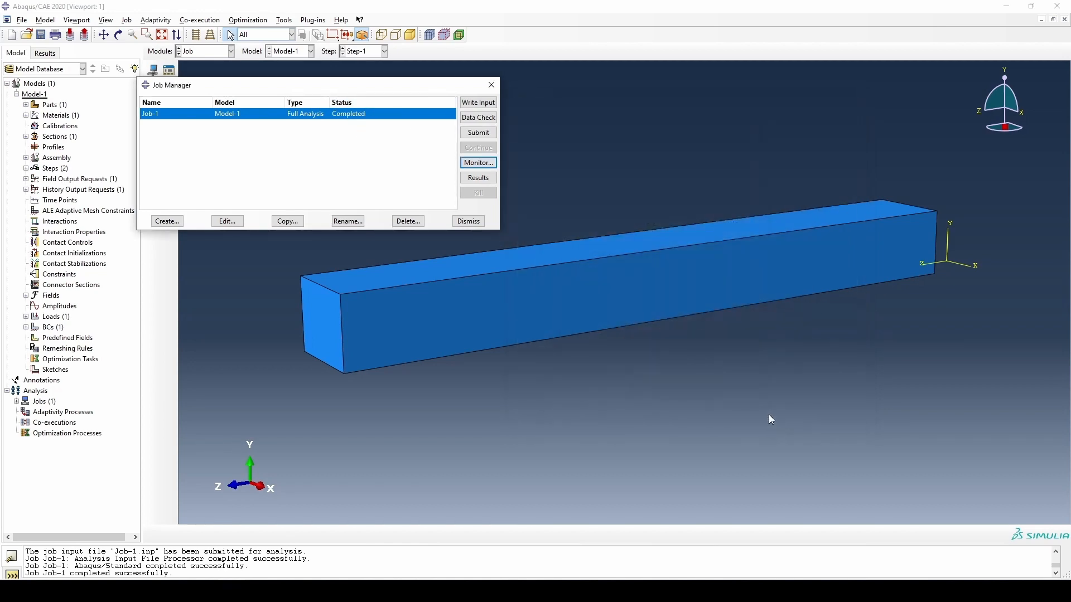
- Open the results of Job-1 and plot the Mises stress contours on the deformed beam
{"action": "left_click", "coordinate": [478, 178]}
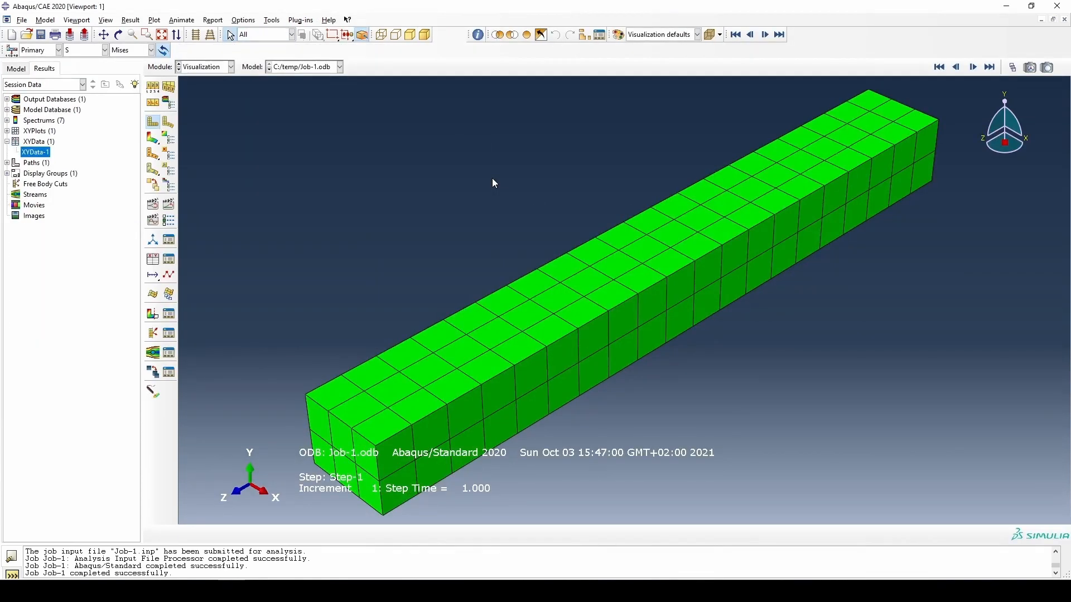
{"action": "left_click_drag", "start_coordinate": [575, 264], "coordinate": [562, 181], "text": "ctrl+alt"}
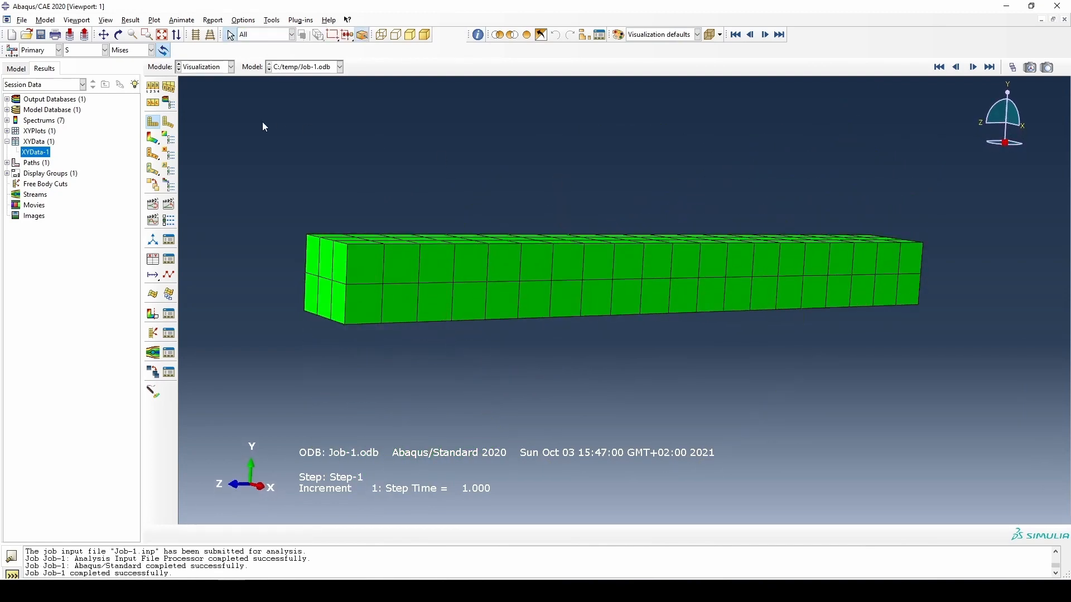
{"action": "left_click", "coordinate": [156, 143]}
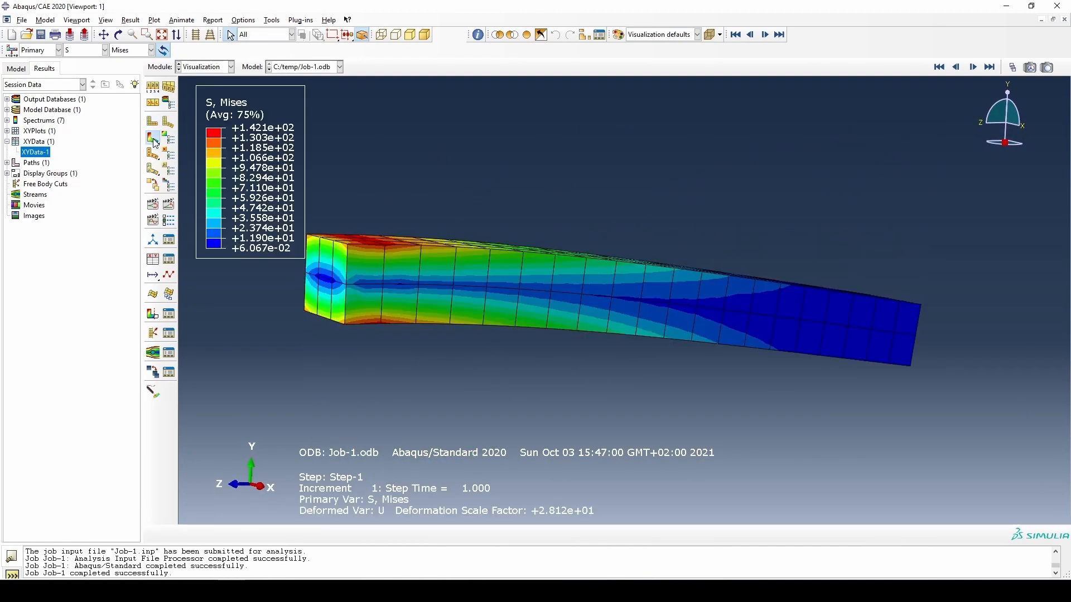
{"action": "left_click_drag", "start_coordinate": [931, 282], "coordinate": [792, 280], "text": "ctrl+alt"}
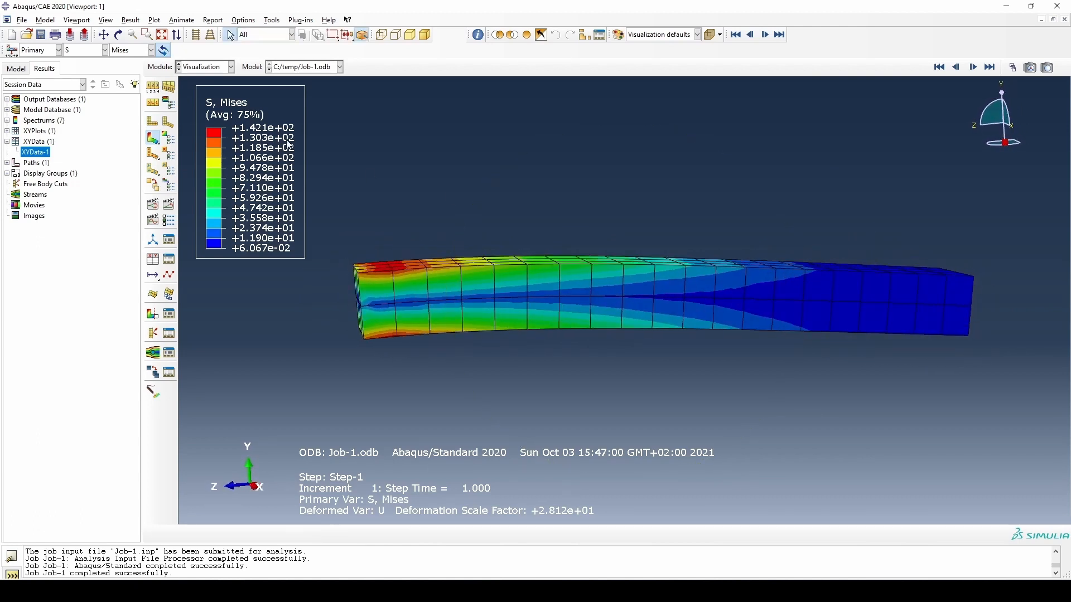
- Show the S33 stress component in the contour plot and examine its distribution near the fixed end
{"action": "left_click", "coordinate": [140, 51]}
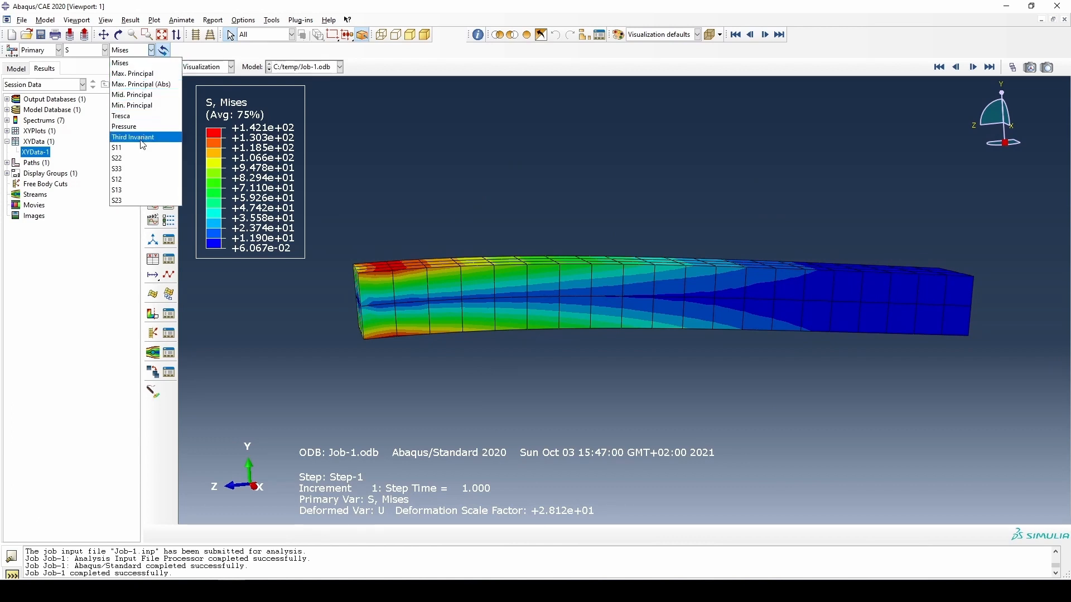
{"action": "left_click", "coordinate": [132, 169]}
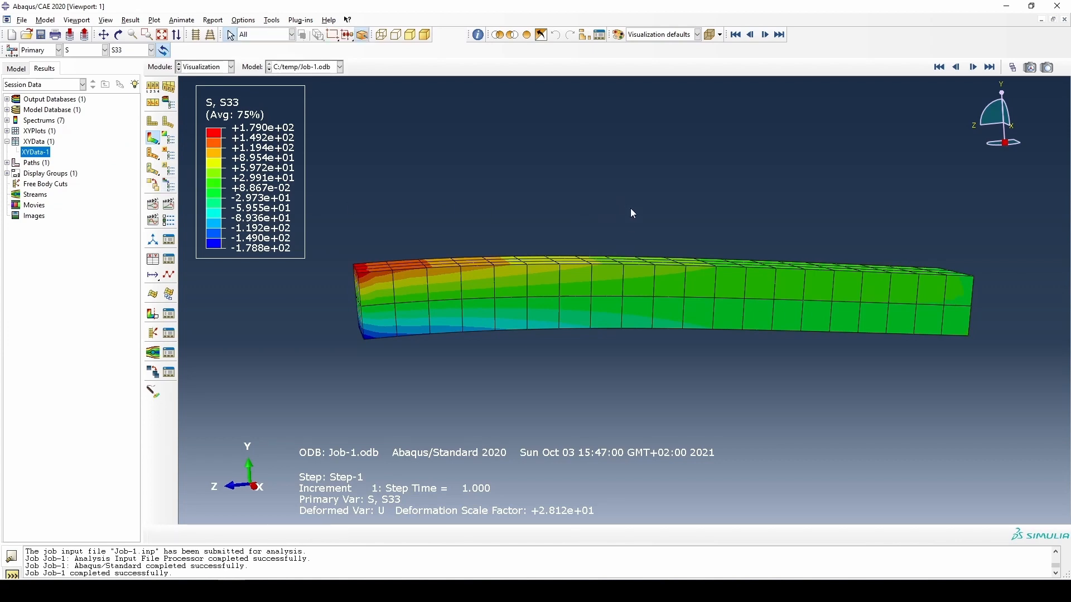
{"action": "left_click_drag", "start_coordinate": [630, 208], "coordinate": [663, 225], "text": "ctrl+alt"}
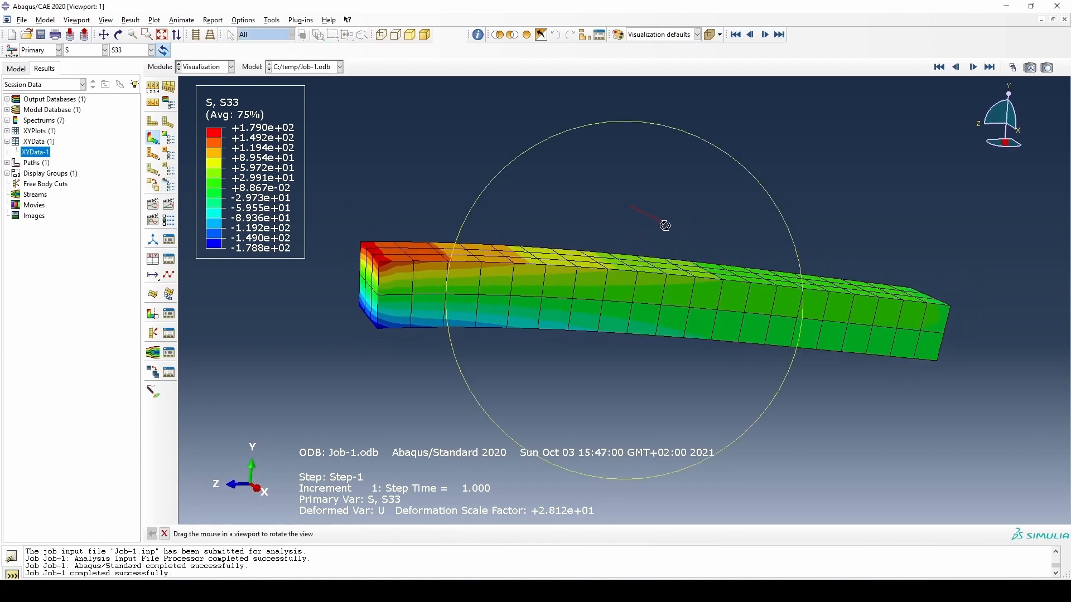
- Switch the contour plot to displacement U and show its vertical component U2
{"action": "left_click", "coordinate": [87, 53]}
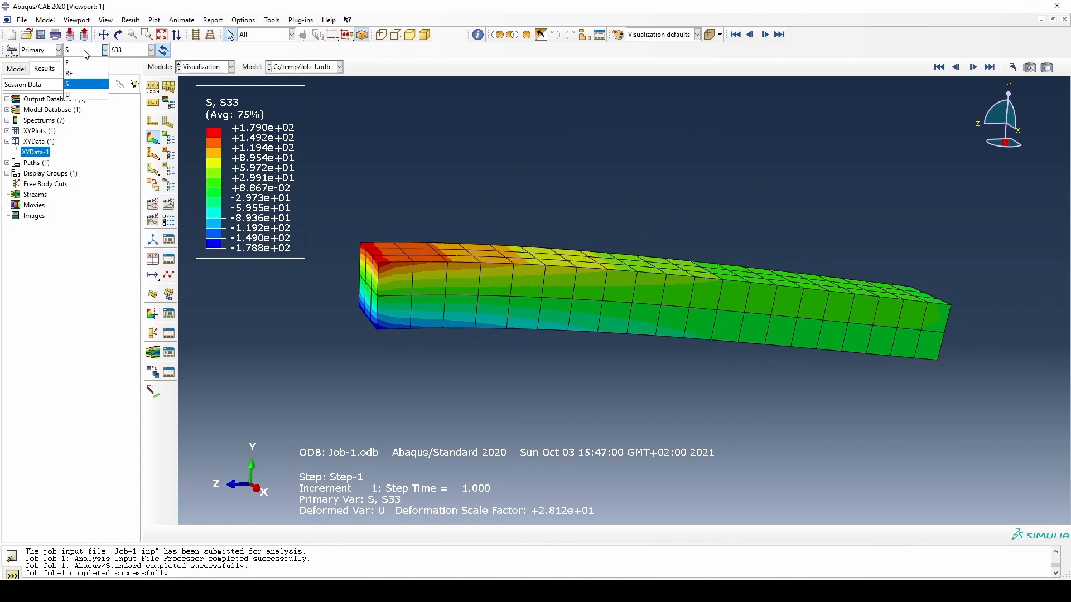
{"action": "left_click", "coordinate": [84, 95]}
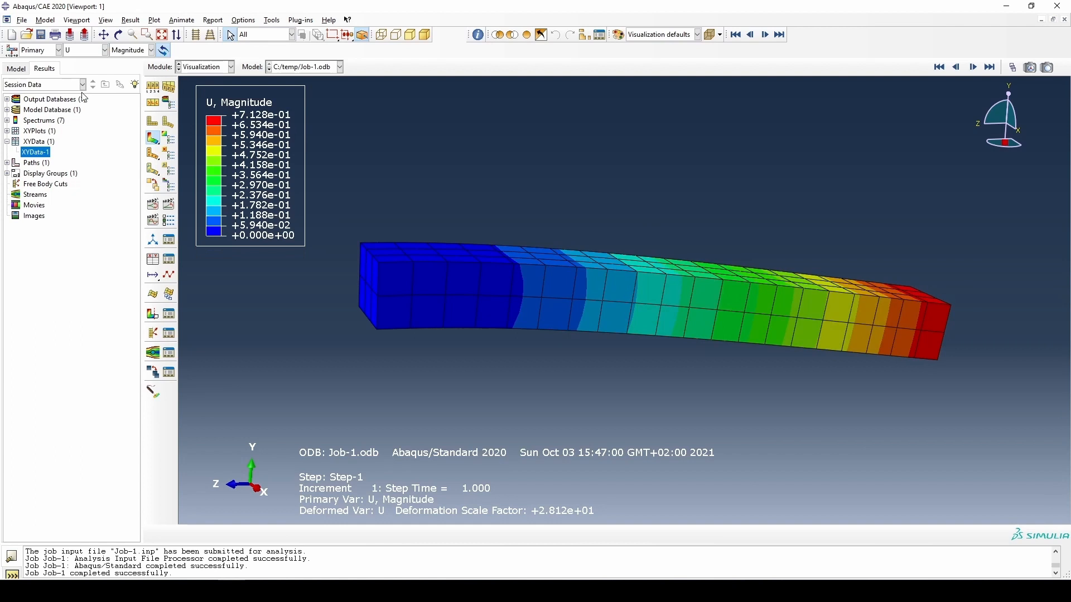
{"action": "left_click", "coordinate": [151, 50]}
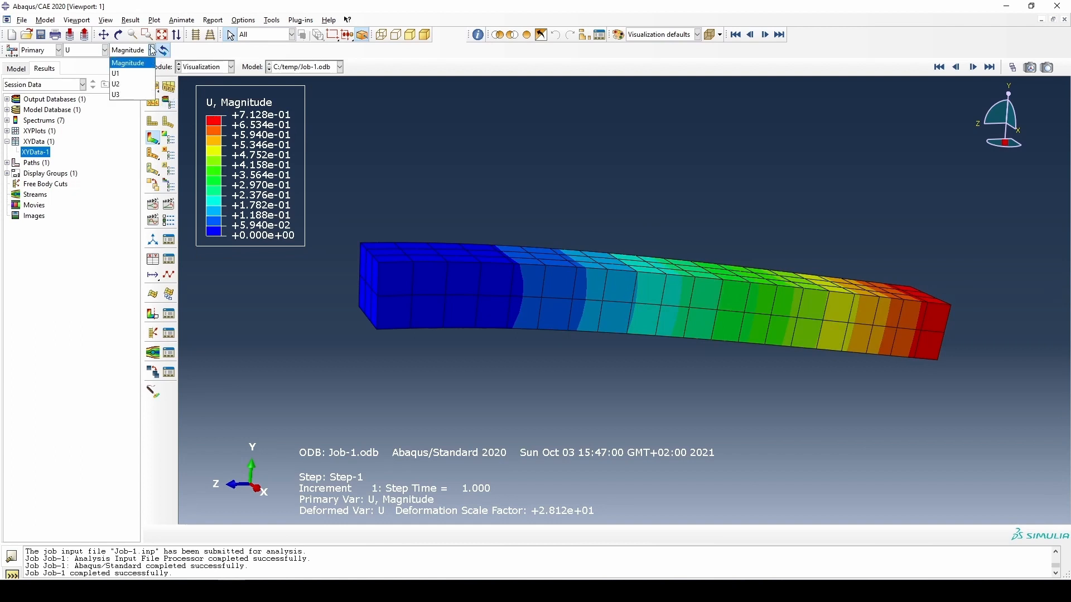
{"action": "left_click", "coordinate": [134, 85]}
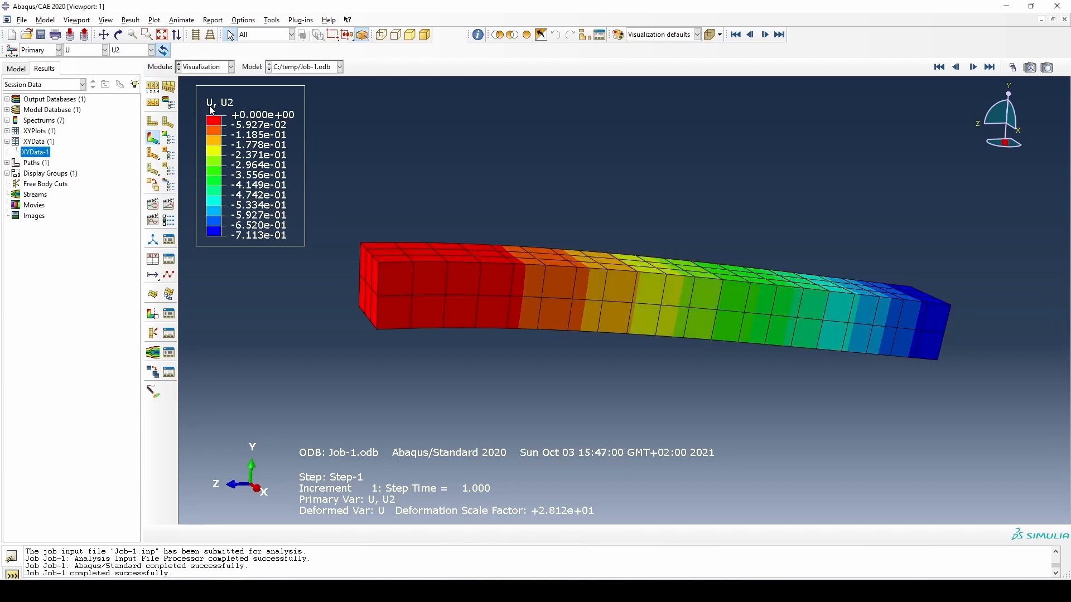